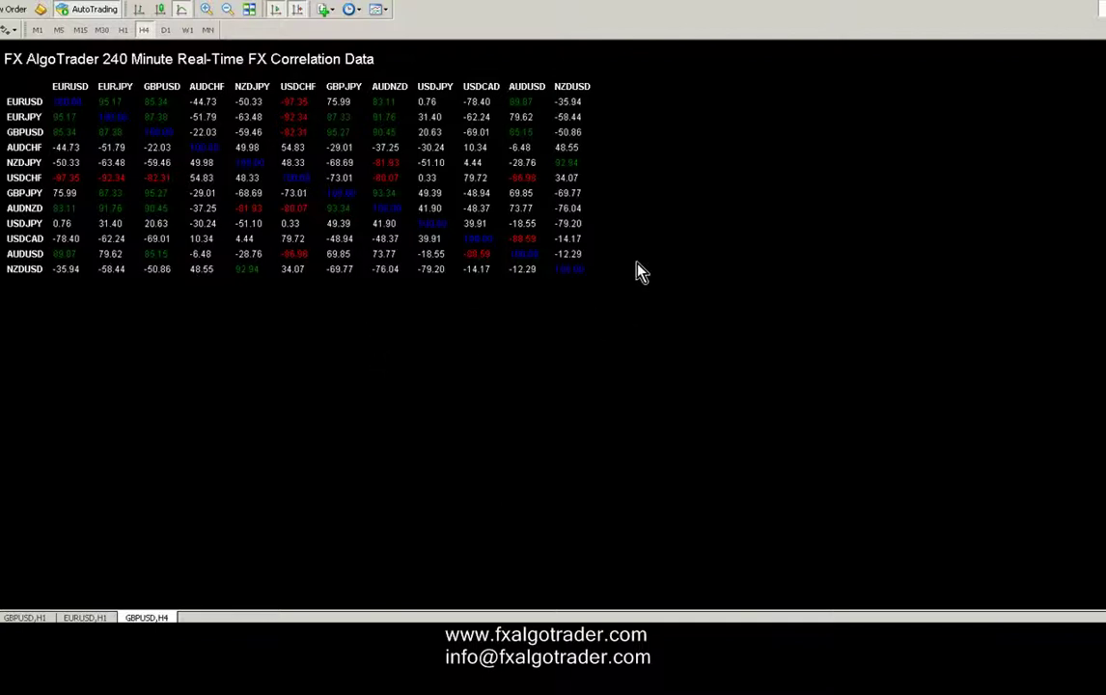
# Step: Lower the Correlation indicator's Text_Size from 9 to 8 via the Indicators List
pyautogui.rightClick(640, 193)
pyautogui.click(684, 281)
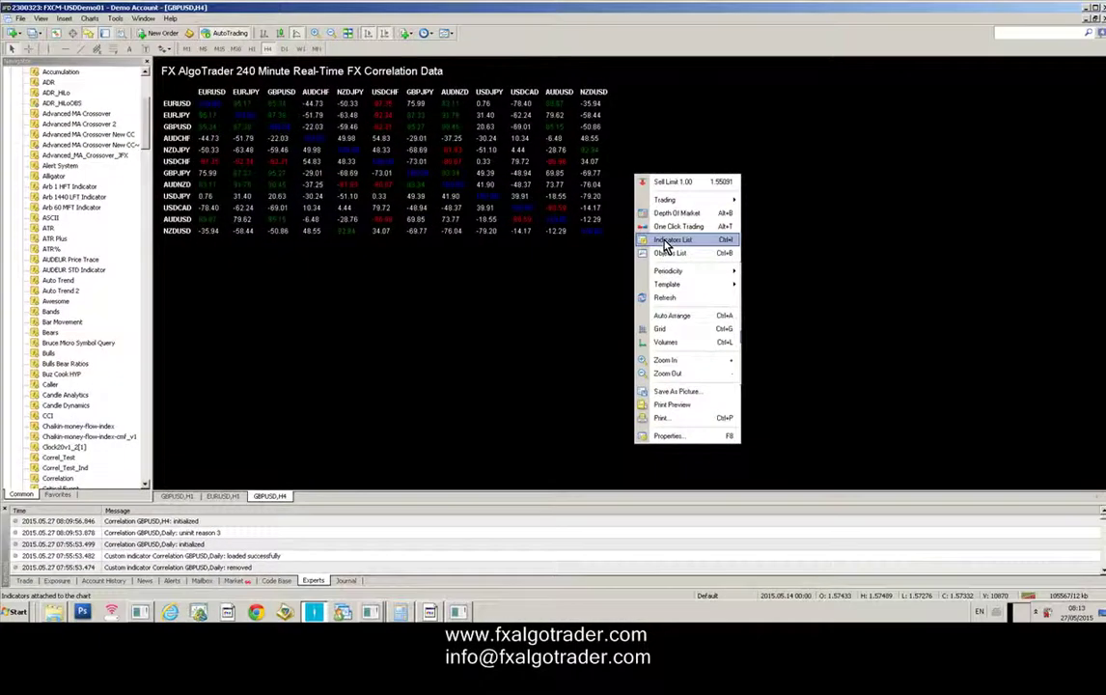
pyautogui.doubleClick(368, 224)
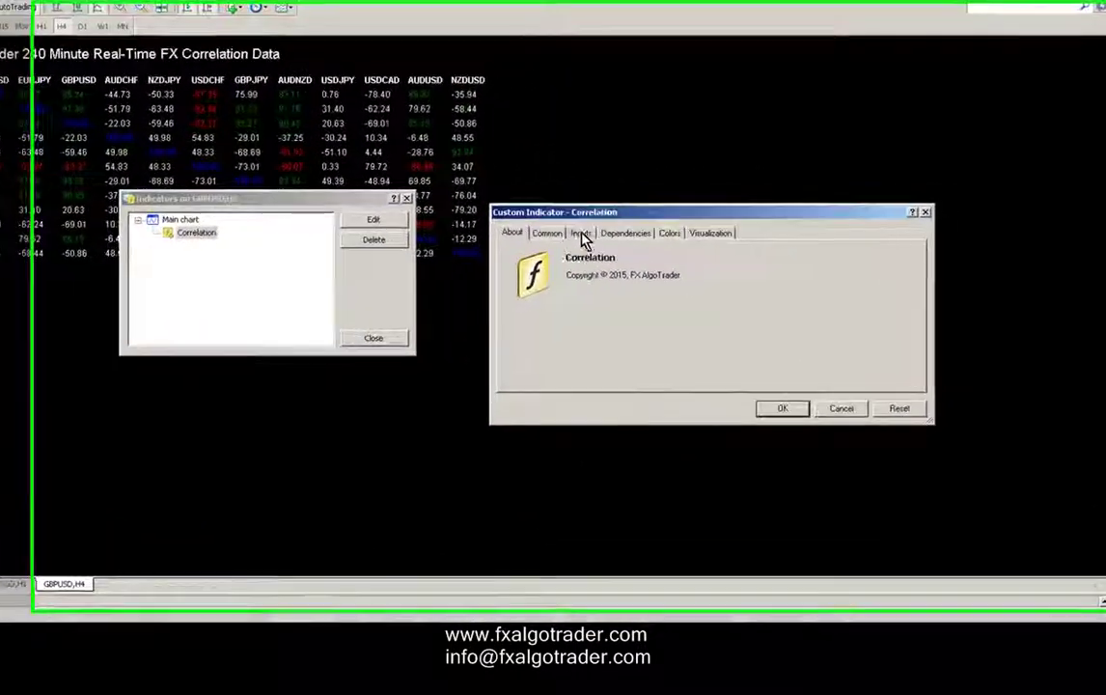
pyautogui.click(685, 215)
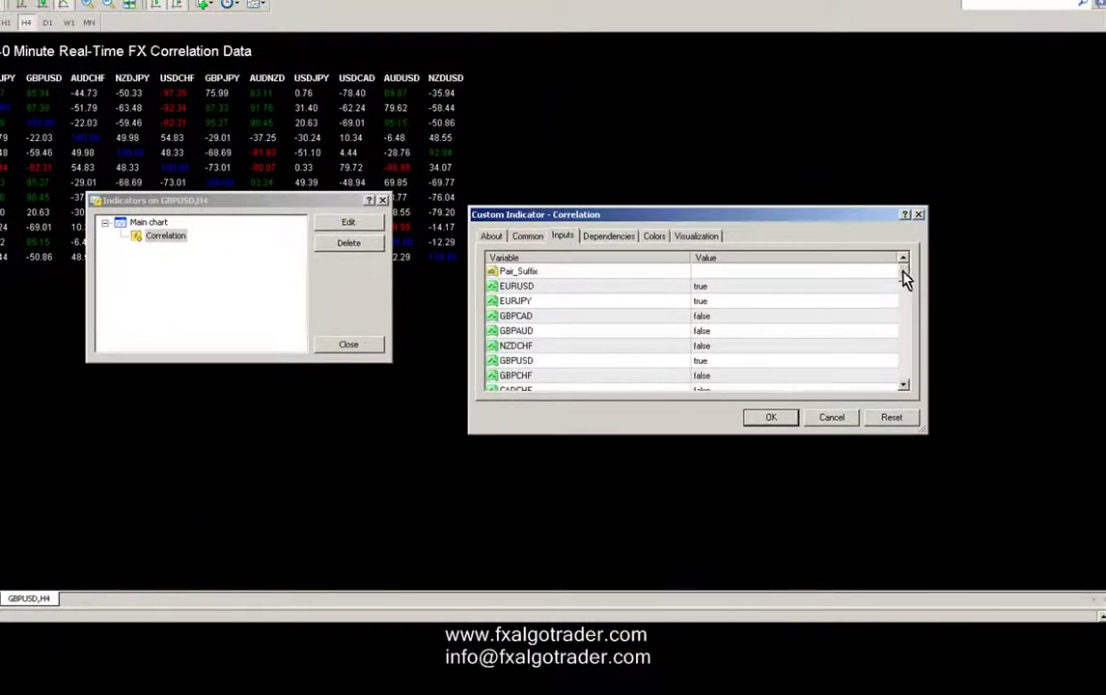
pyautogui.moveTo(904, 275); pyautogui.dragTo(902, 380)
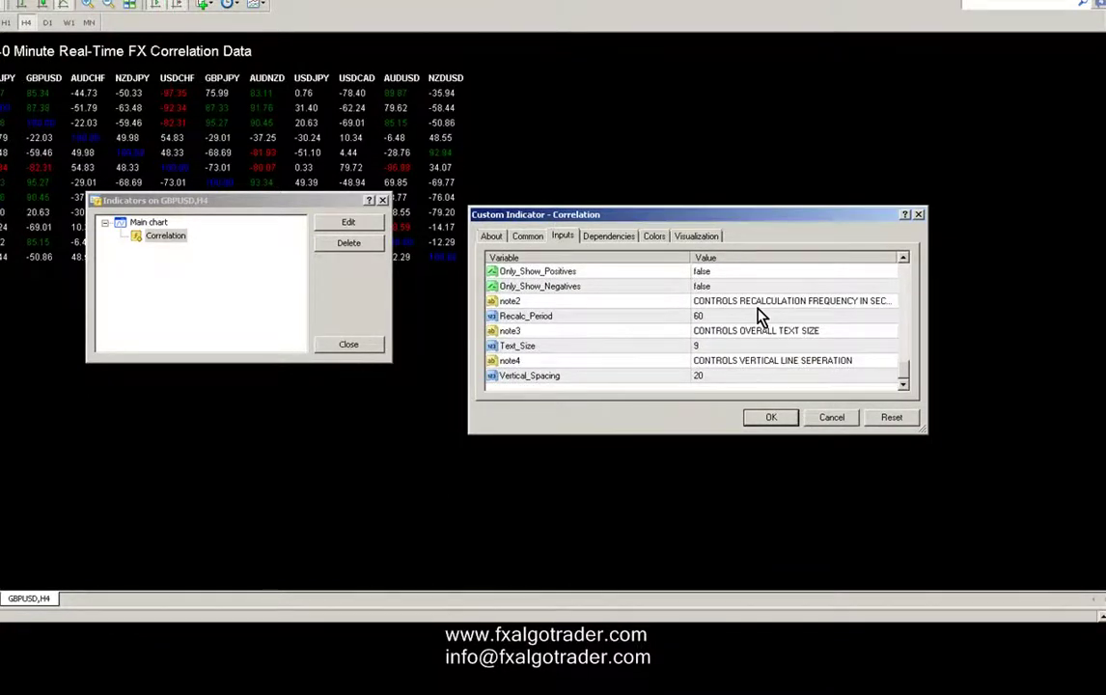
pyautogui.doubleClick(722, 346)
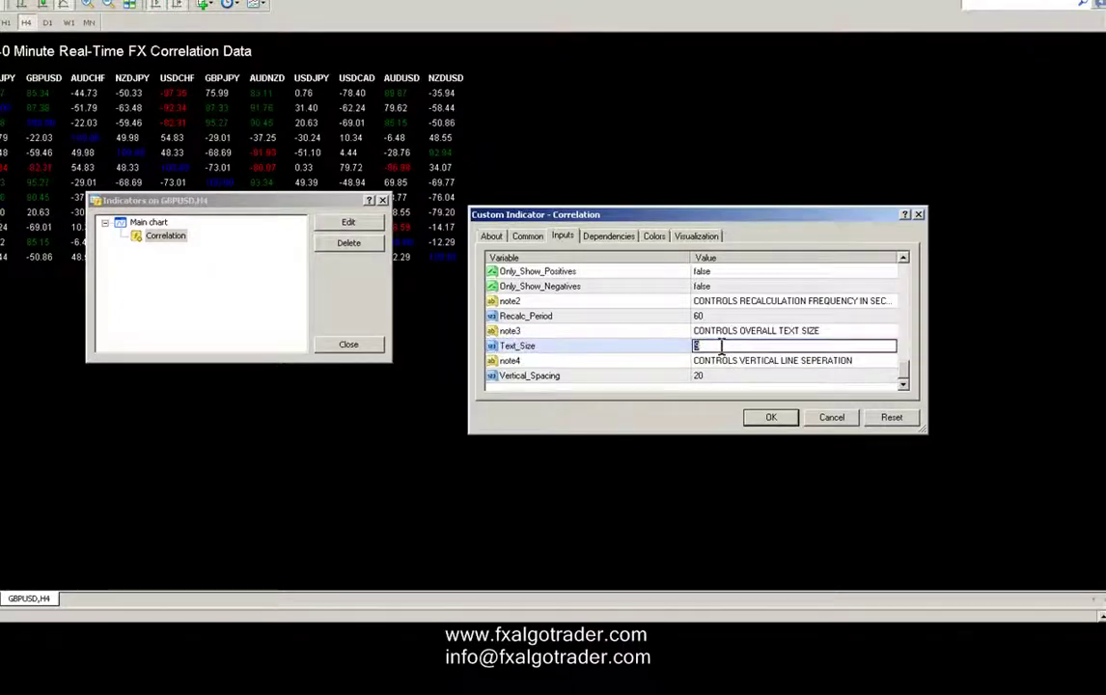
pyautogui.write('8')
pyautogui.click(752, 420)
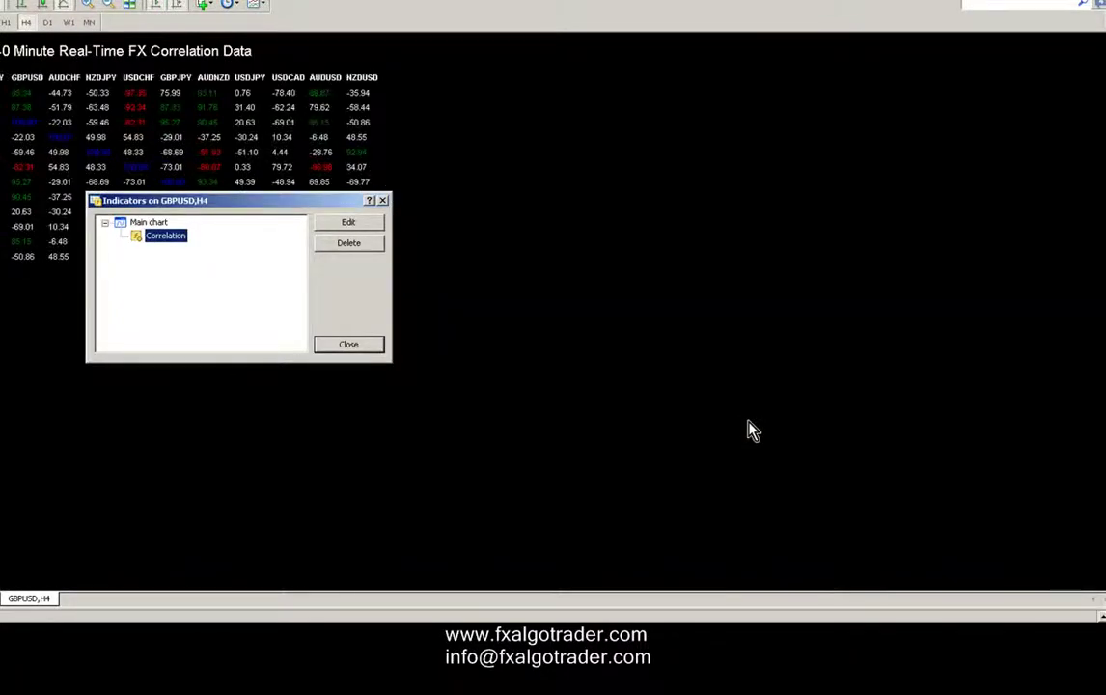
pyautogui.moveTo(214, 200); pyautogui.dragTo(228, 292)
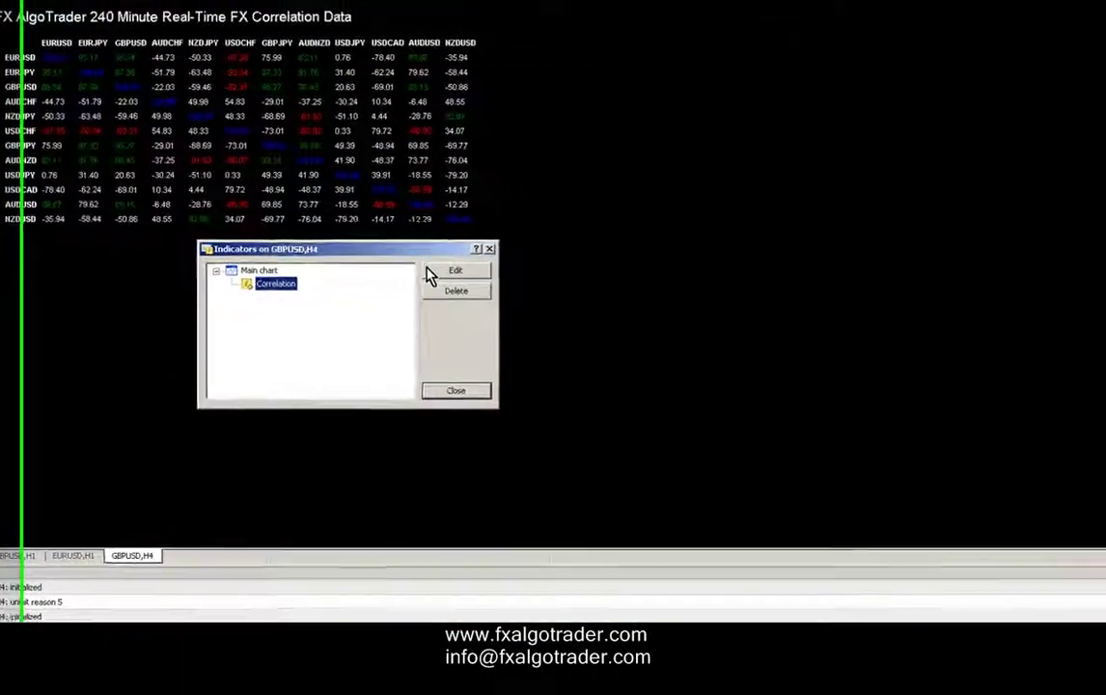
# Step: Raise the Correlation indicator's Text_Size to 10
pyautogui.click(678, 306)
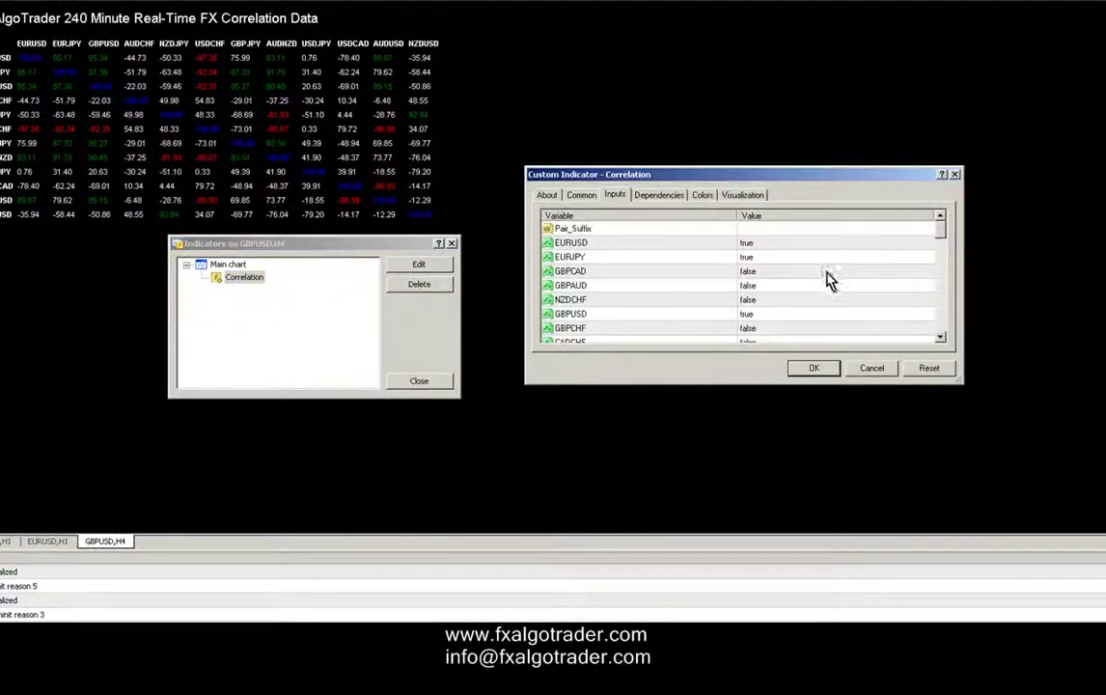
pyautogui.moveTo(946, 227); pyautogui.dragTo(941, 328)
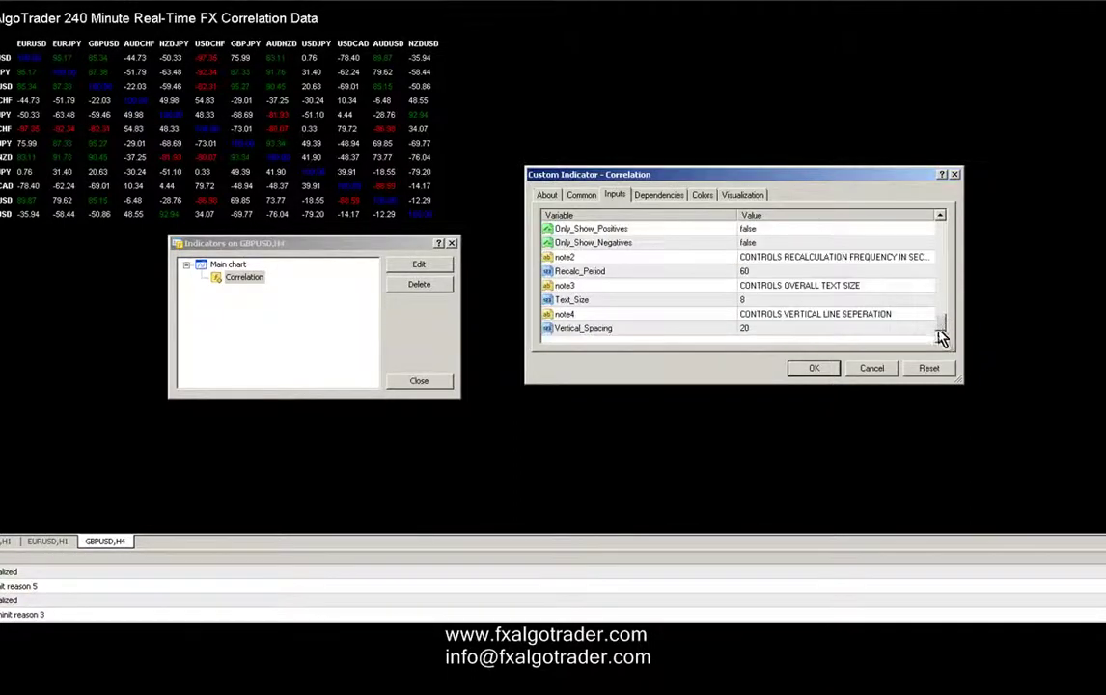
pyautogui.click(790, 303)
pyautogui.click(790, 303)
pyautogui.write('10')
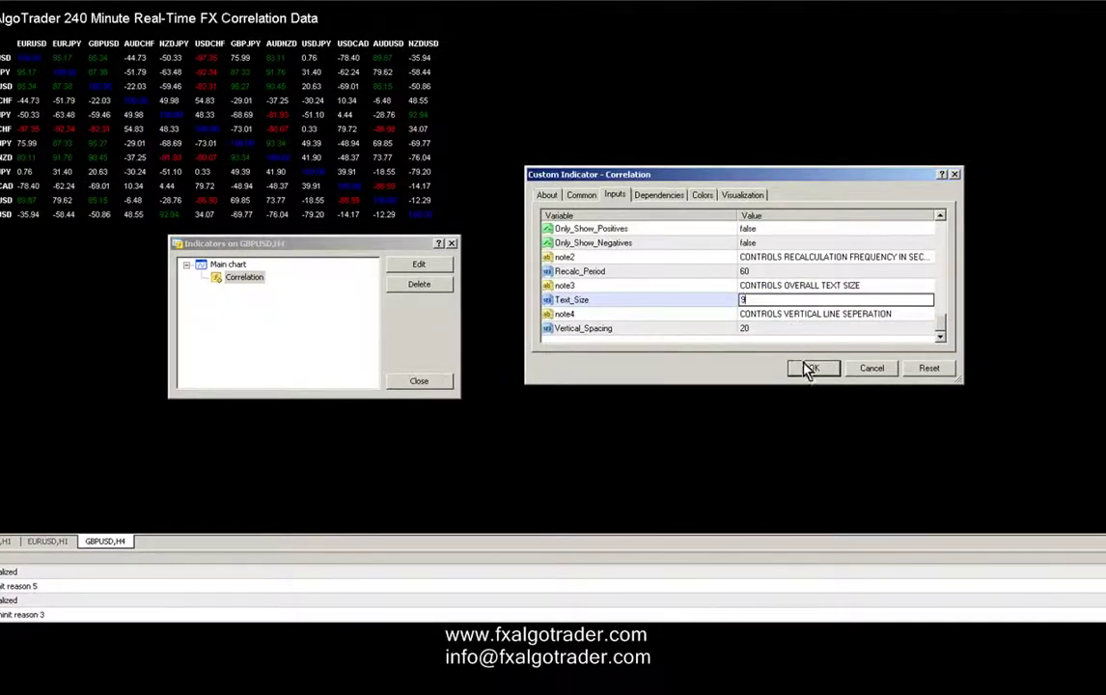
pyautogui.click(811, 368)
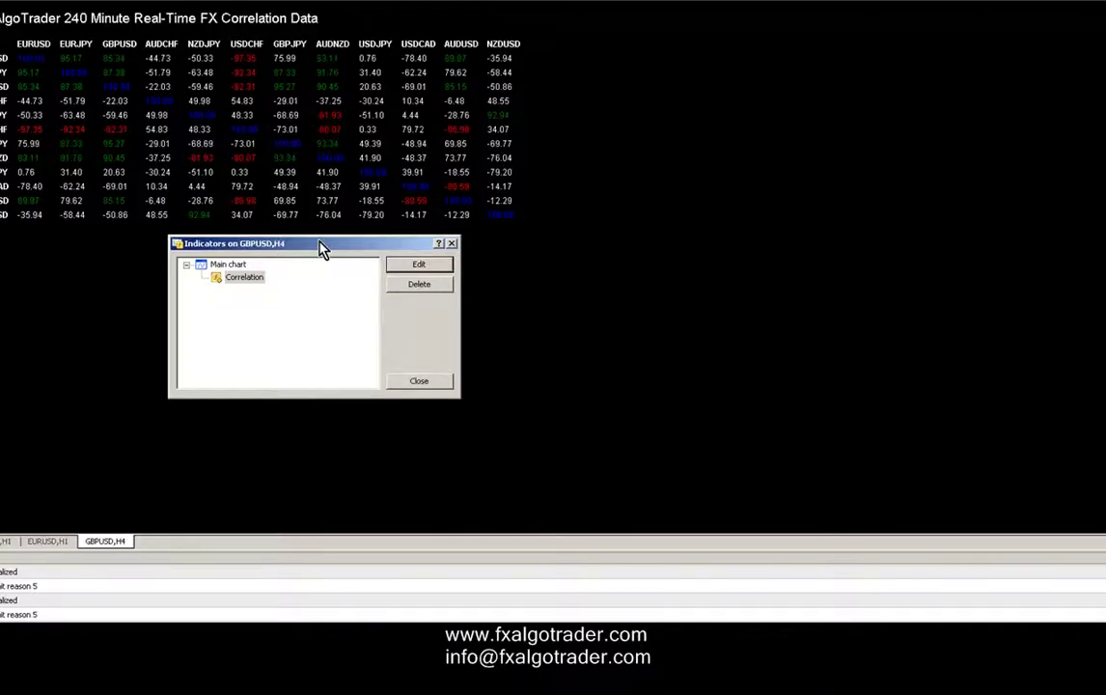
# Step: Raise Text_Size again, entering 12, and close the indicators list
pyautogui.click(405, 268)
pyautogui.moveTo(946, 236); pyautogui.dragTo(943, 335)
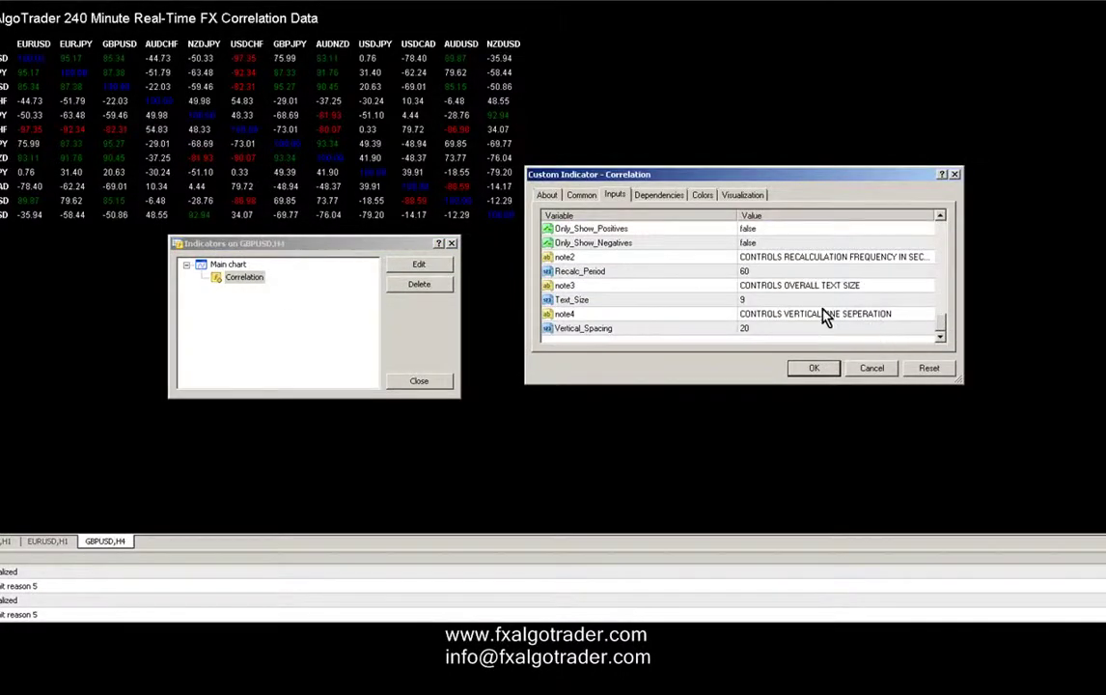
pyautogui.doubleClick(772, 300)
pyautogui.write('12')
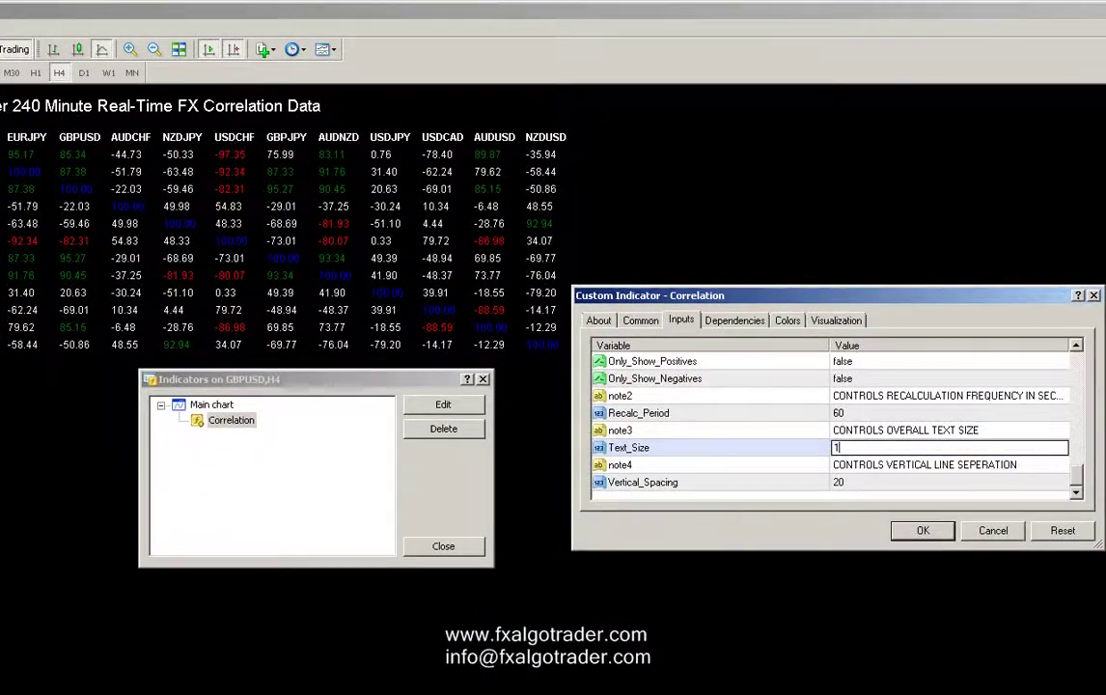
pyautogui.click(923, 530)
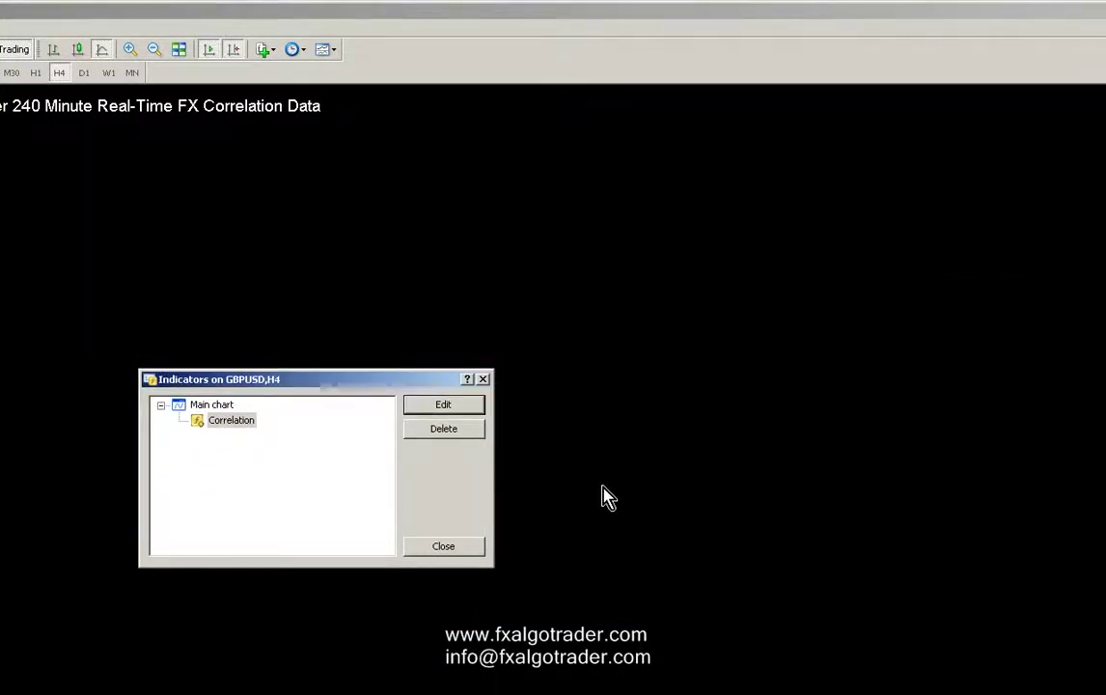
pyautogui.click(434, 545)
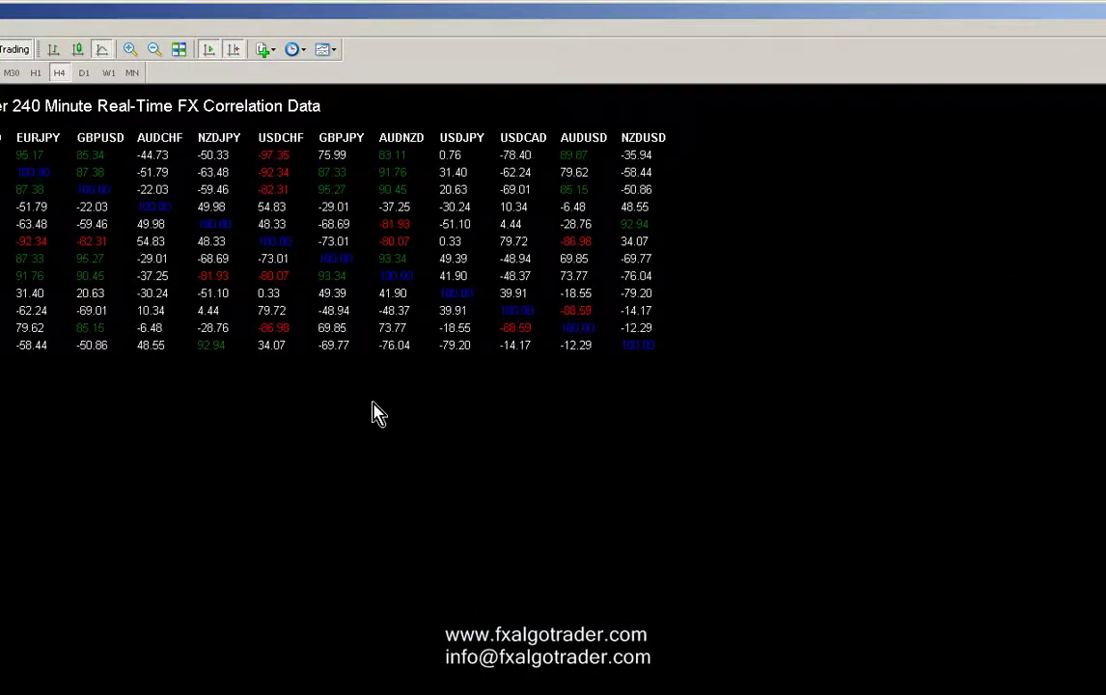
# Step: Reopen the Correlation settings from the Indicators List and set Text_Size to 12
pyautogui.rightClick(373, 388)
pyautogui.click(459, 447)
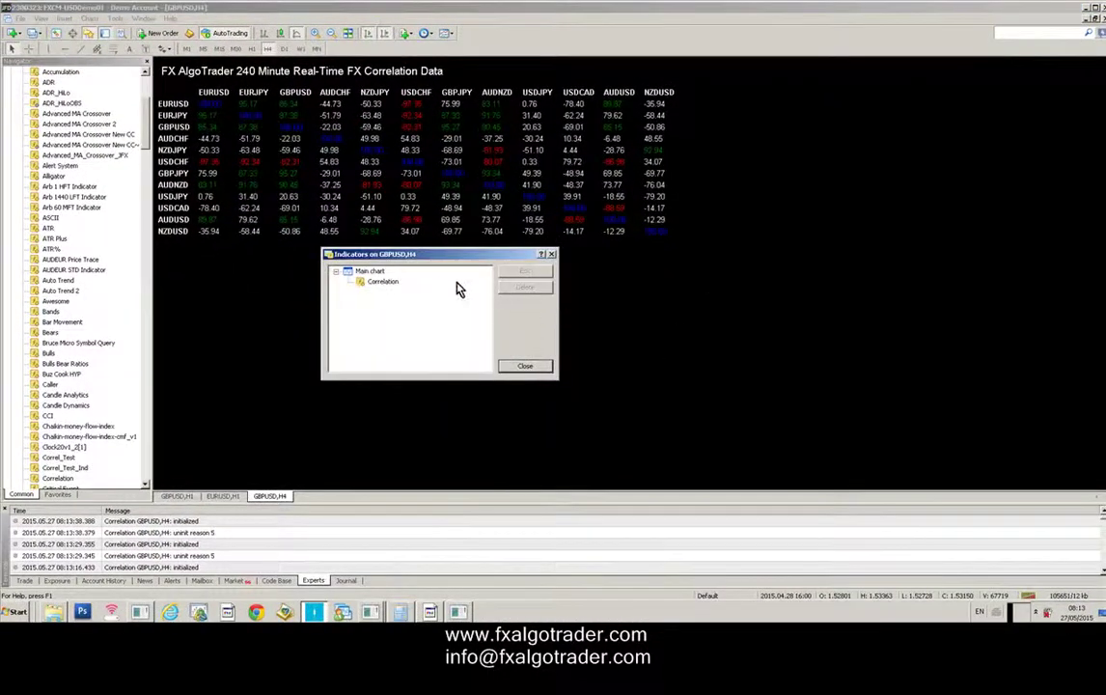
pyautogui.doubleClick(382, 281)
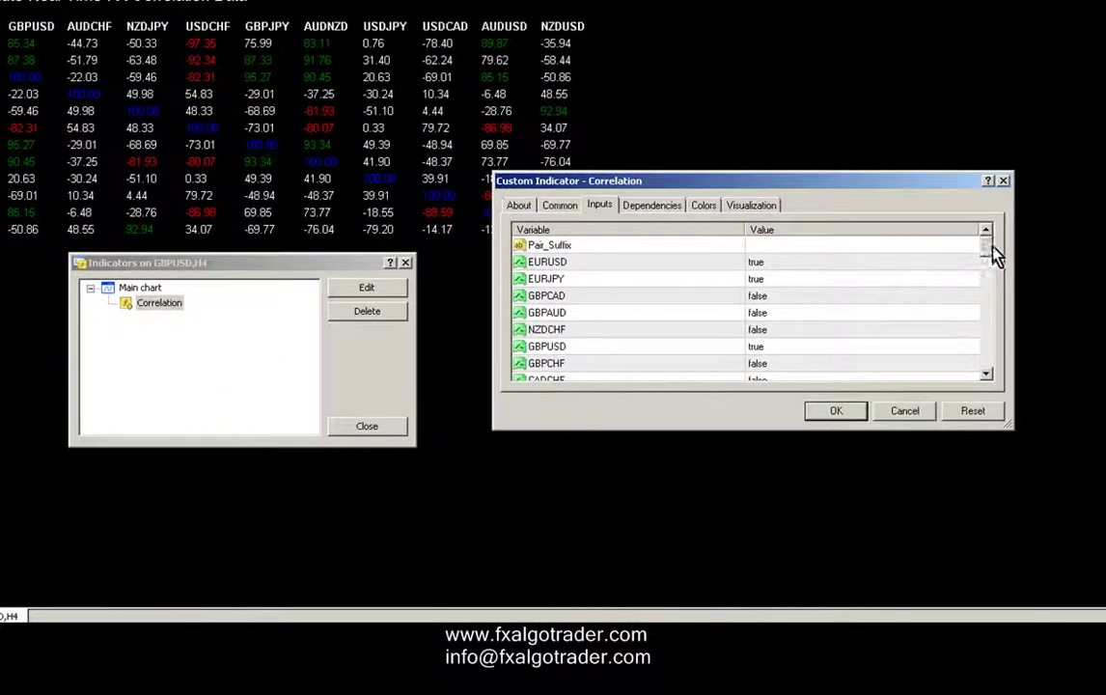
pyautogui.moveTo(994, 253); pyautogui.dragTo(989, 365)
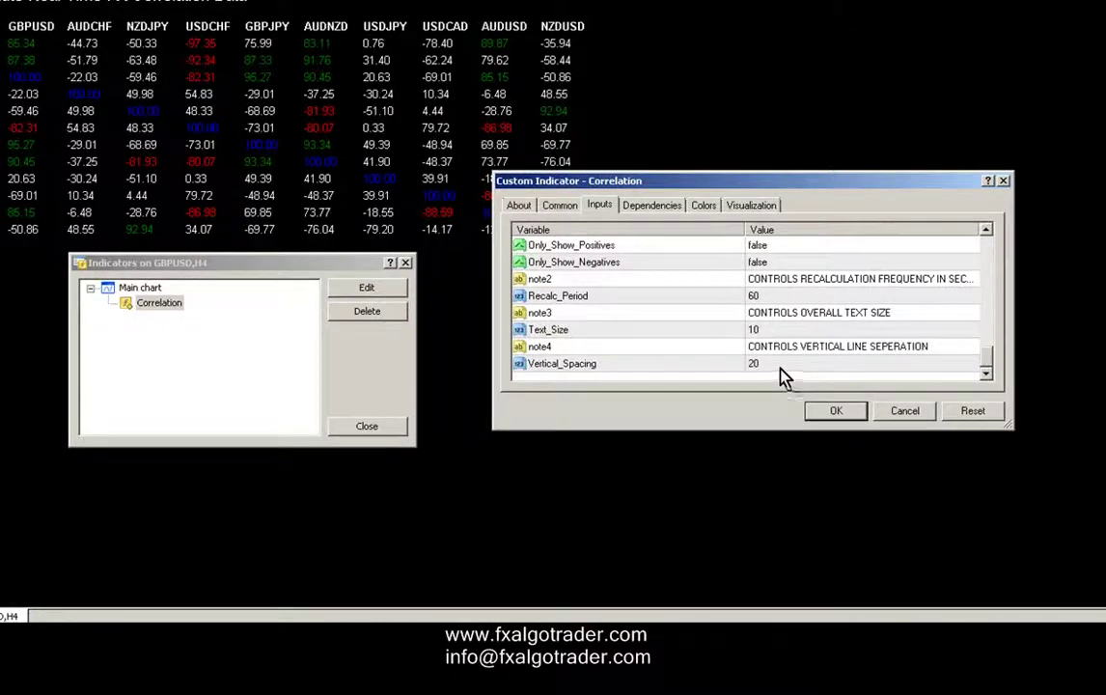
pyautogui.doubleClick(770, 330)
pyautogui.write('12')
pyautogui.click(819, 415)
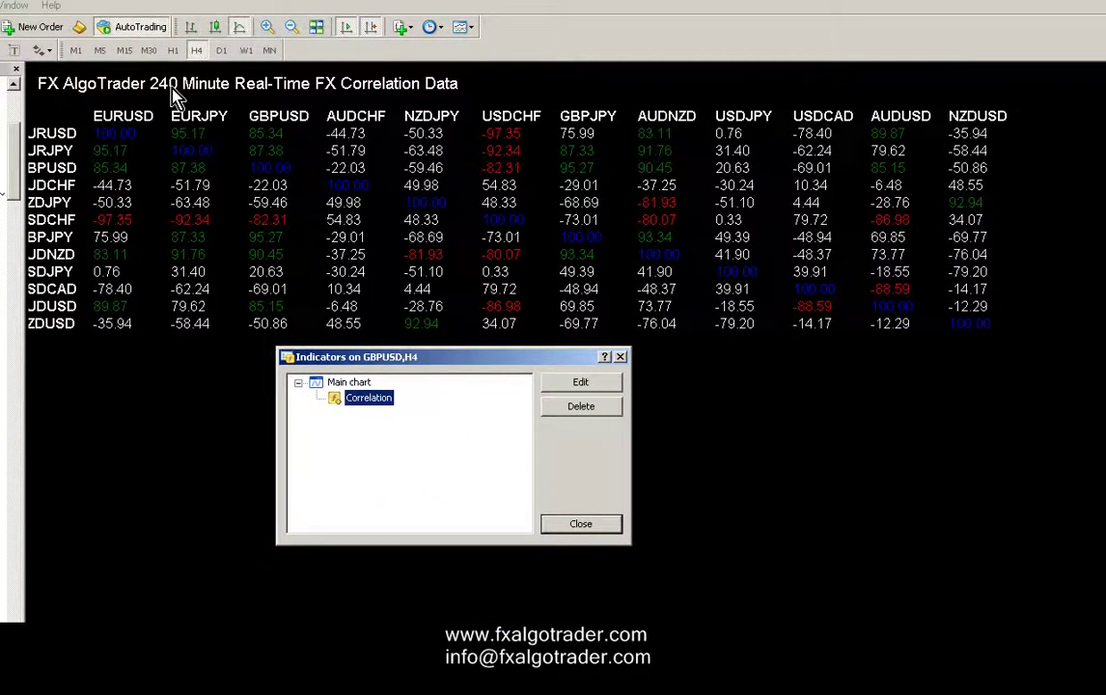
# Step: Set the Correlation_Title_Col colour to Yellow
pyautogui.click(580, 382)
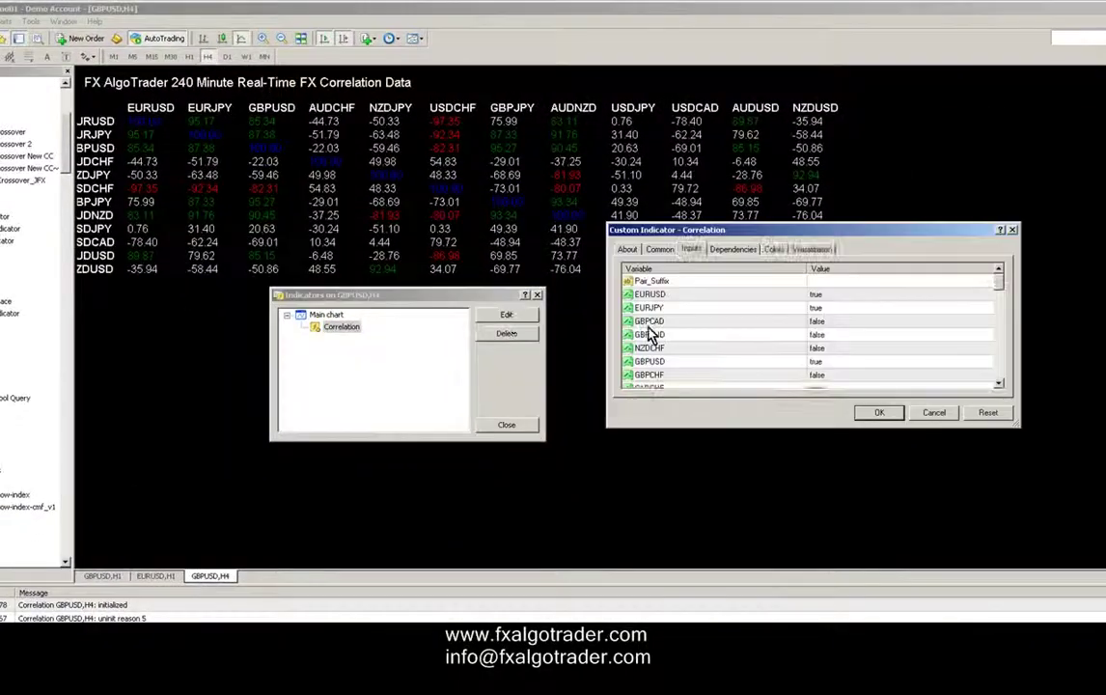
pyautogui.moveTo(1001, 293); pyautogui.dragTo(1001, 355)
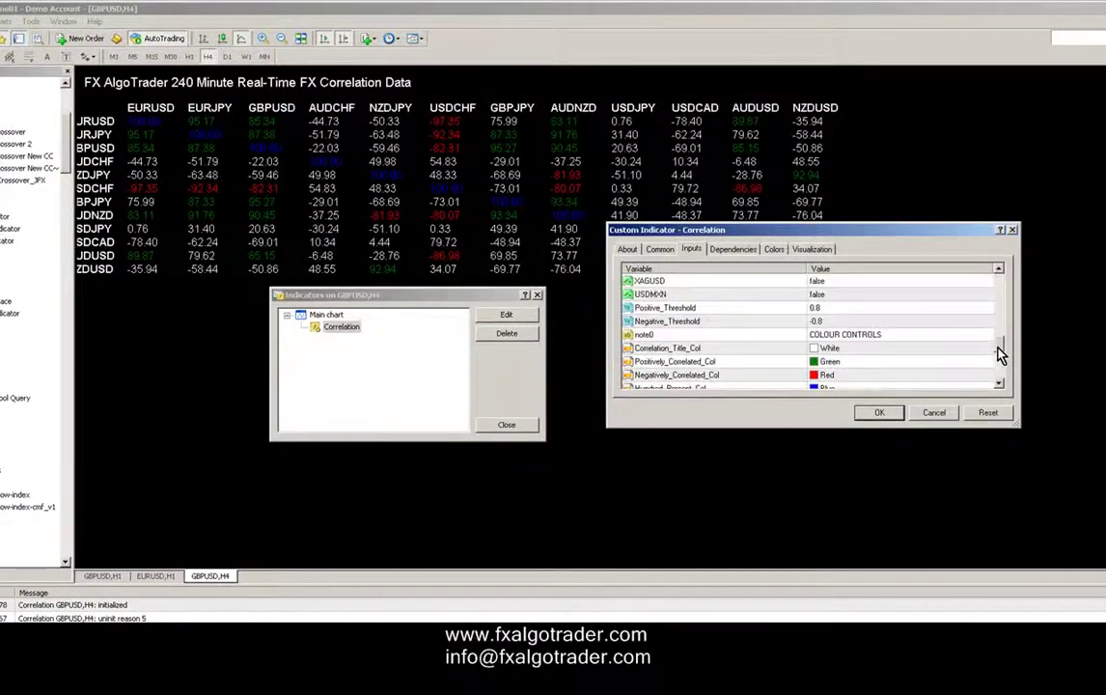
pyautogui.click(827, 349)
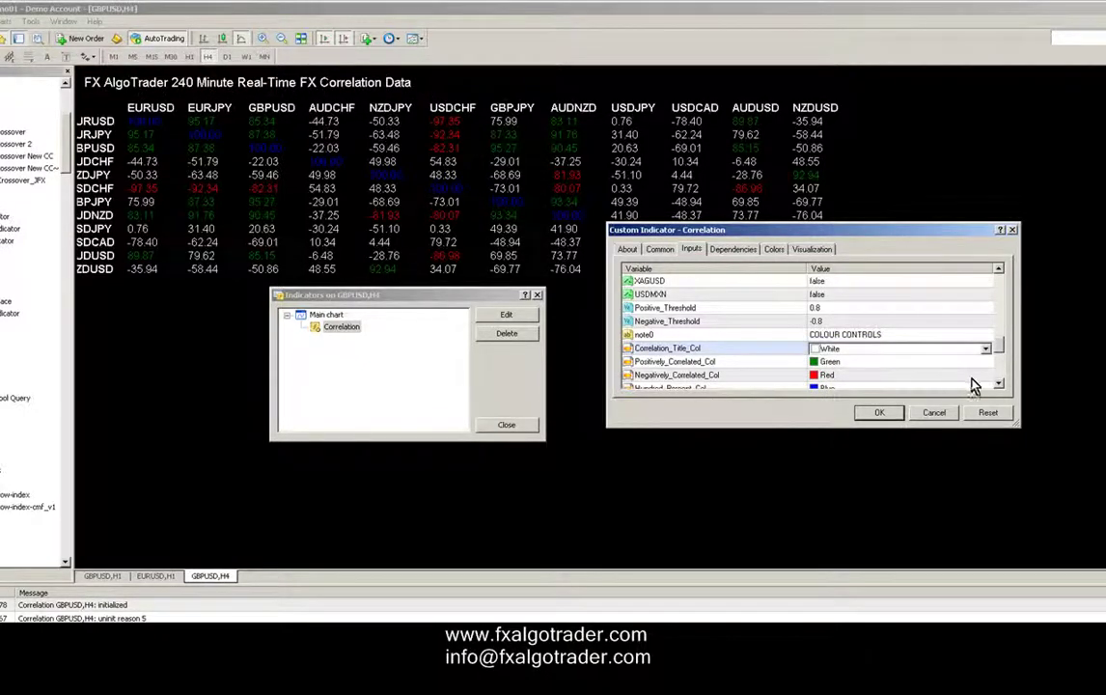
pyautogui.click(986, 349)
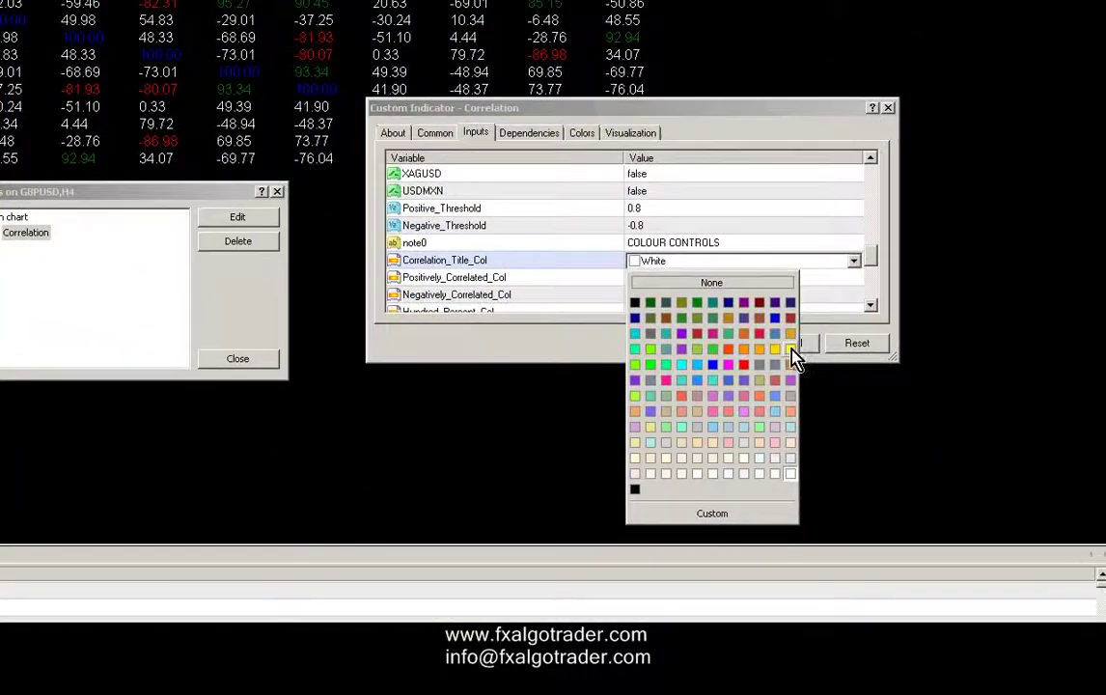
pyautogui.click(935, 417)
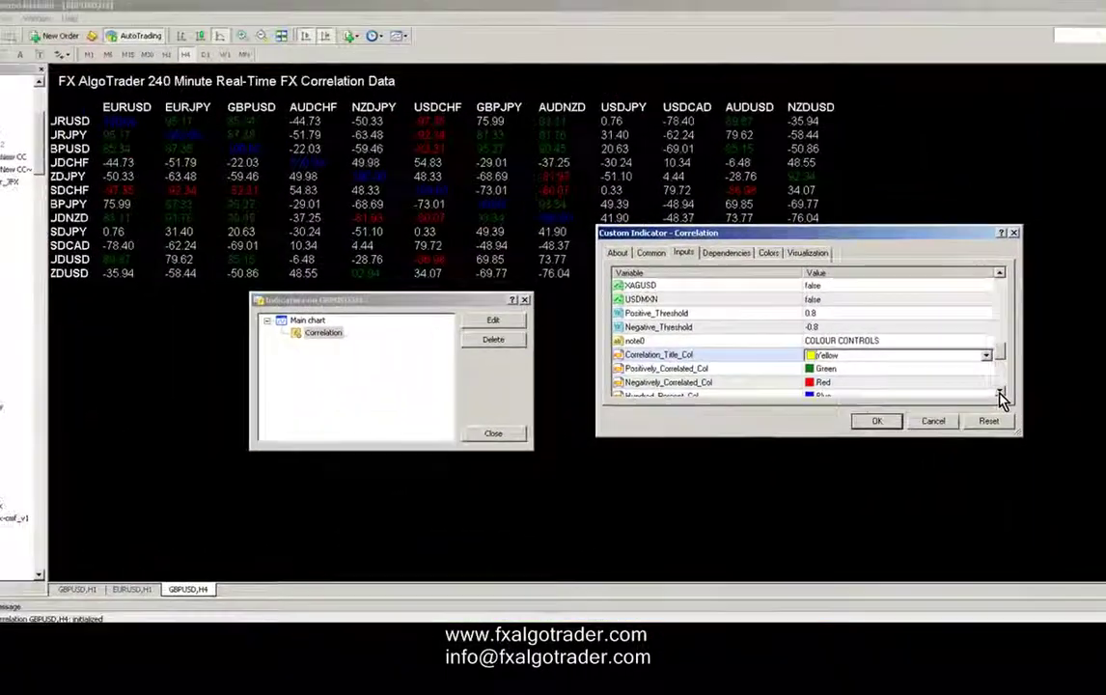
pyautogui.click(871, 305)
pyautogui.click(1003, 395)
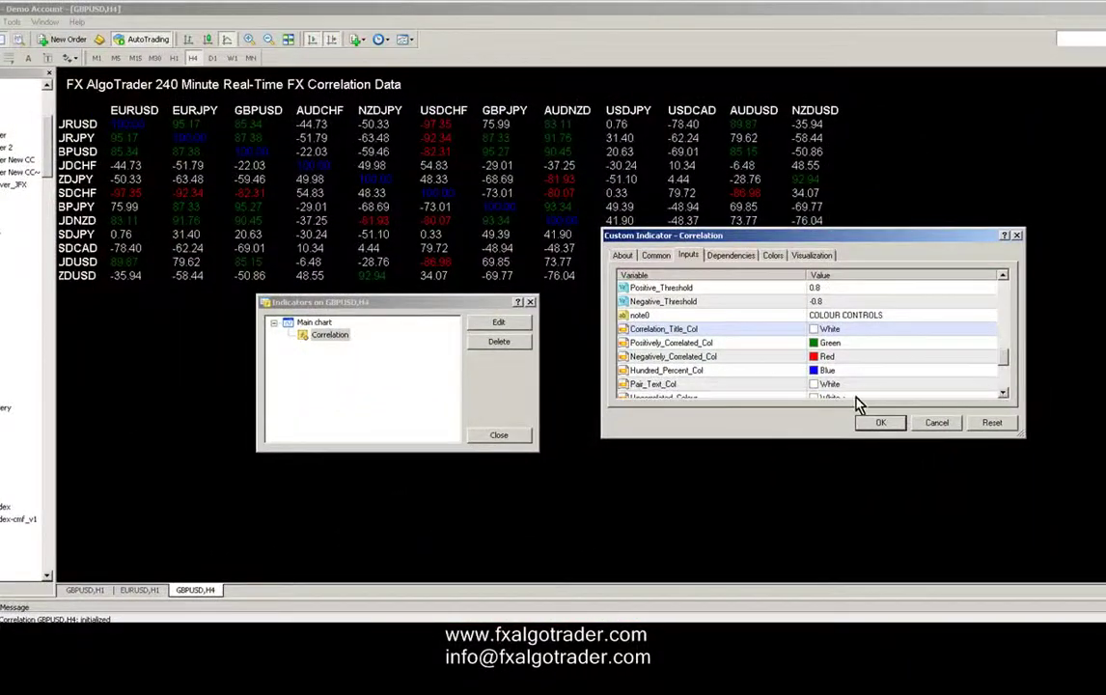
# Step: Set Pair_Text_Col to Gold and apply both colours
pyautogui.click(828, 385)
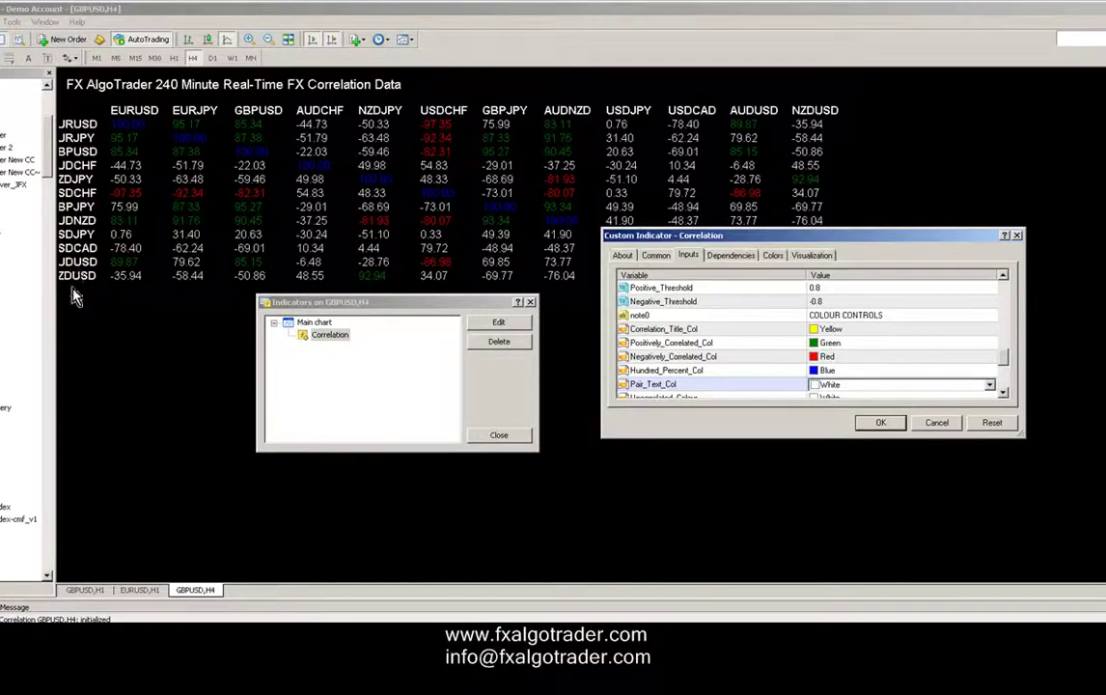
pyautogui.click(989, 384)
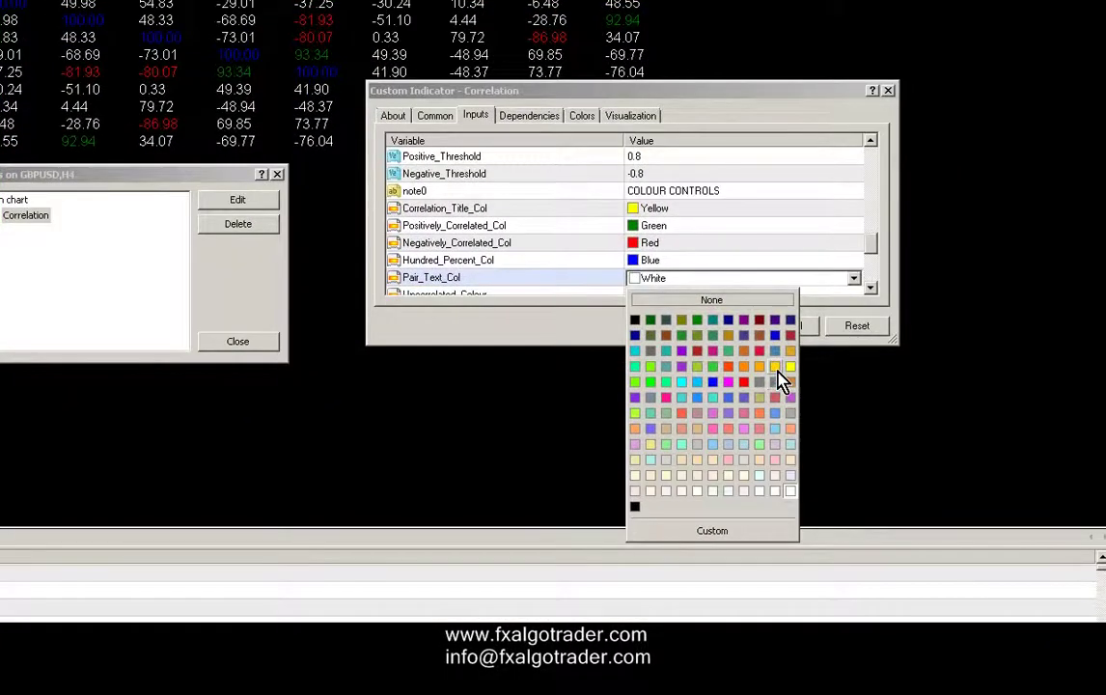
pyautogui.click(781, 382)
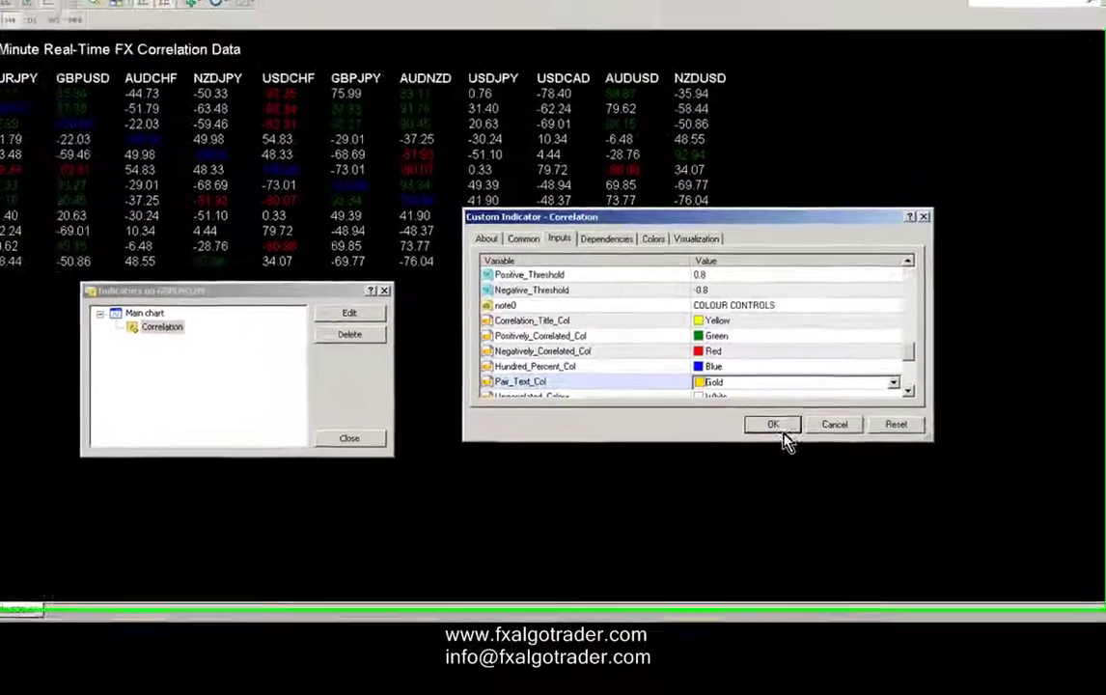
pyautogui.click(715, 326)
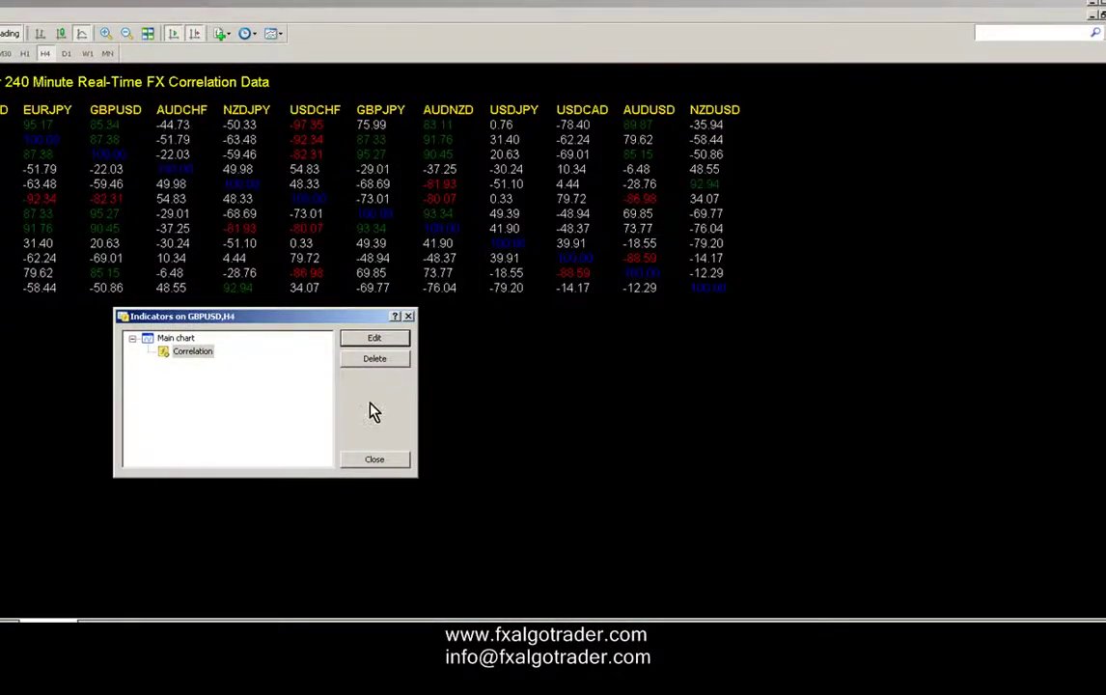
# Step: Change Correlation_Title_Col from Yellow to Bisque and apply it
pyautogui.click(374, 340)
pyautogui.moveTo(914, 293); pyautogui.dragTo(918, 377)
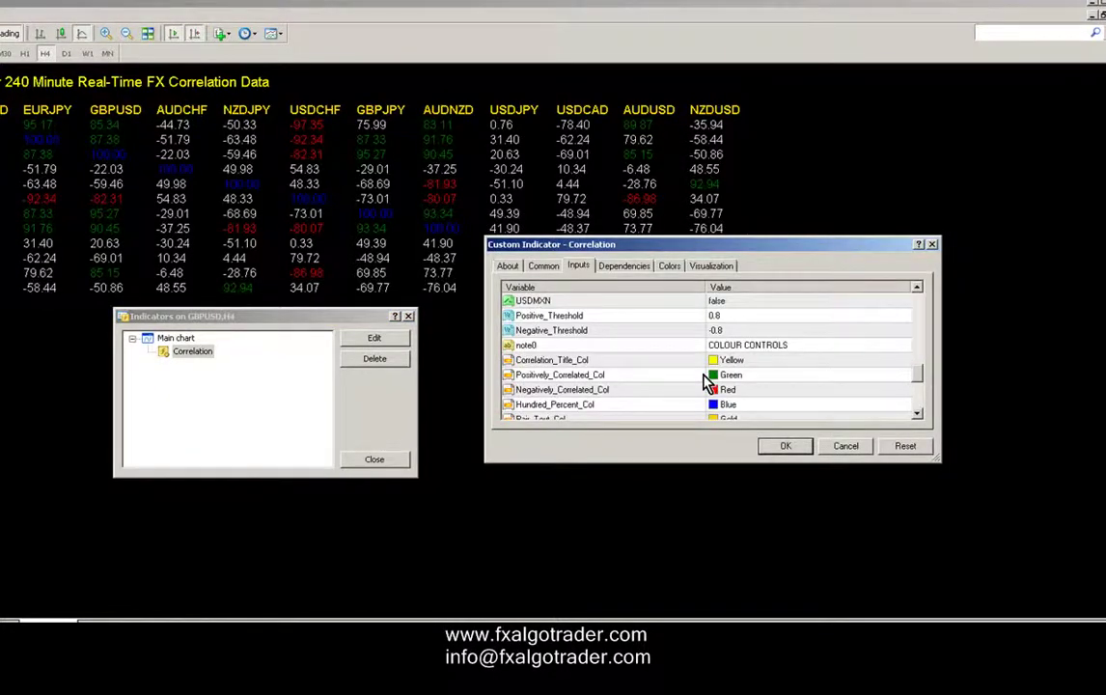
pyautogui.click(724, 364)
pyautogui.click(902, 360)
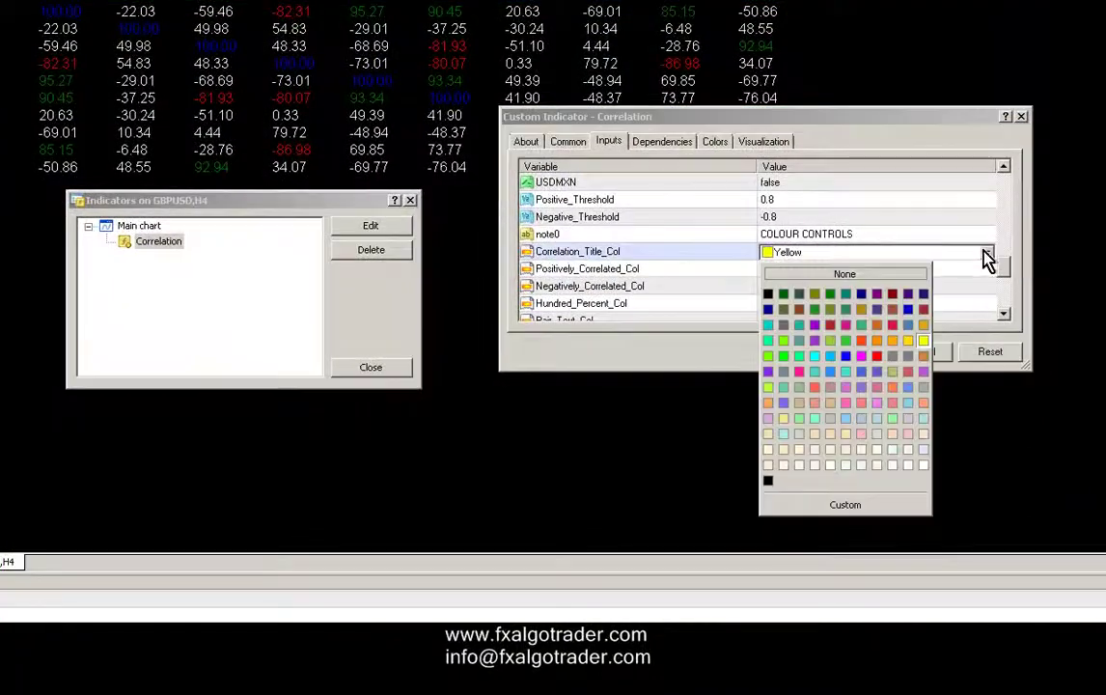
pyautogui.click(924, 433)
pyautogui.click(851, 352)
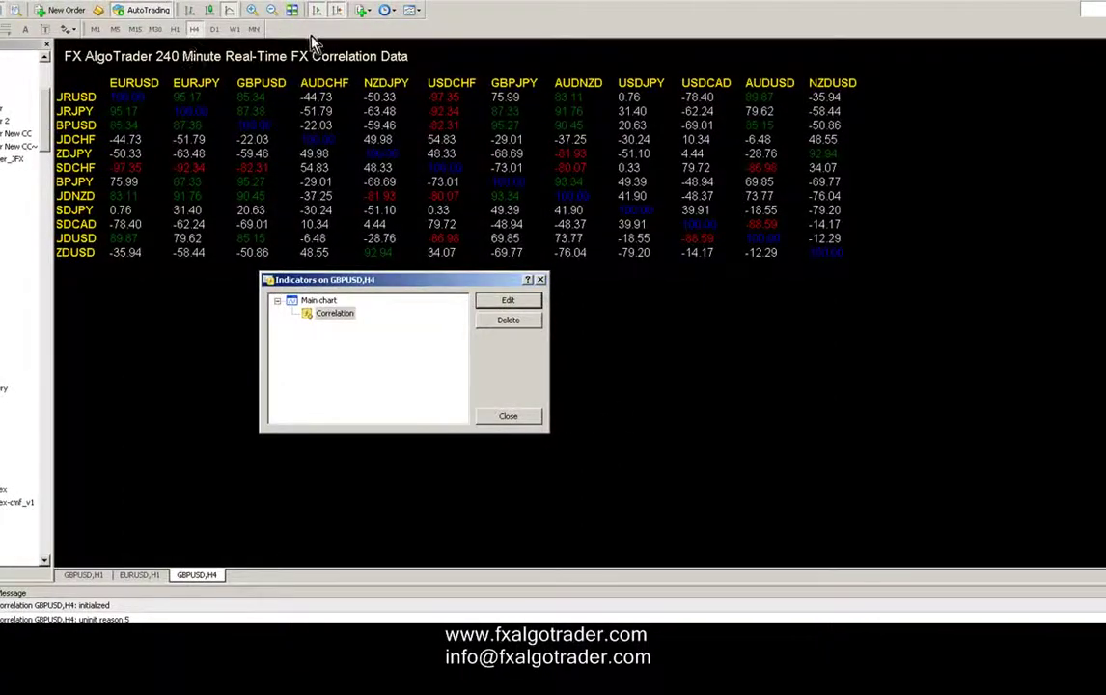
# Step: Increase Vertical_Spacing from 20 to 25 and apply it
pyautogui.click(526, 301)
pyautogui.moveTo(1022, 271); pyautogui.dragTo(1026, 366)
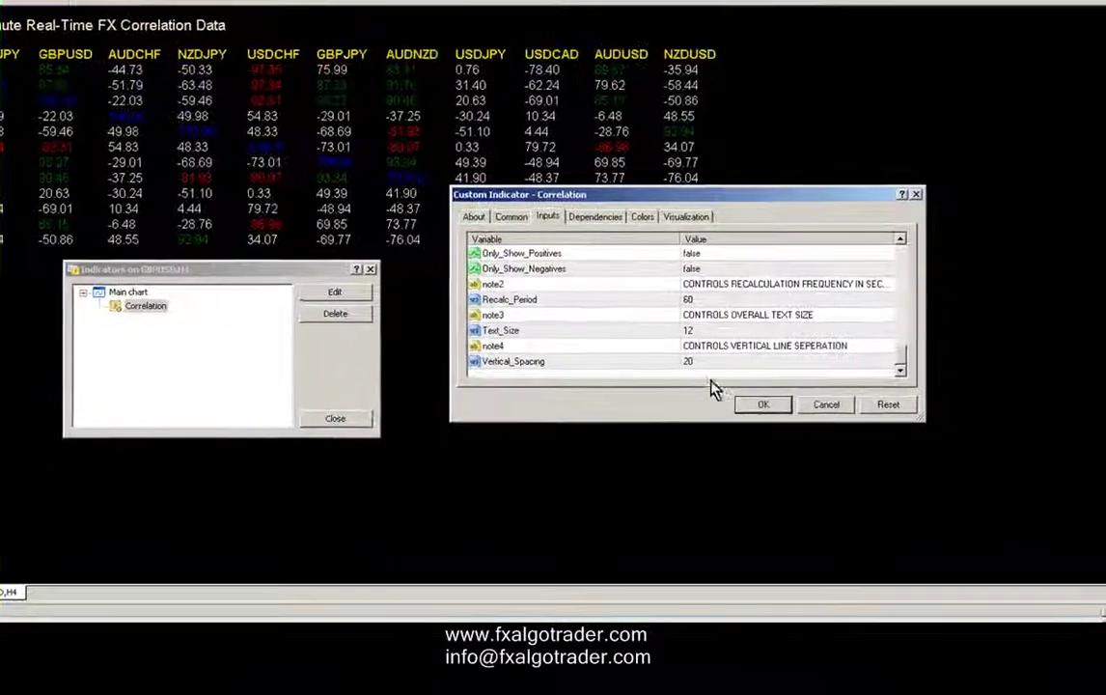
pyautogui.click(841, 366)
pyautogui.click(699, 365)
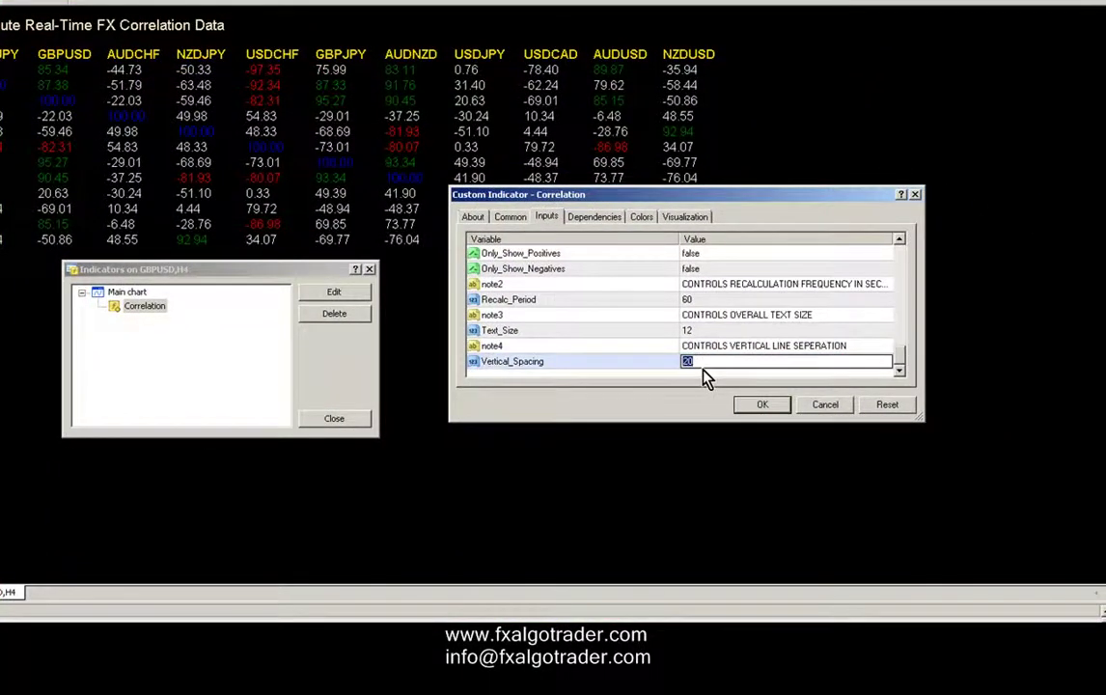
pyautogui.write('25')
pyautogui.click(762, 404)
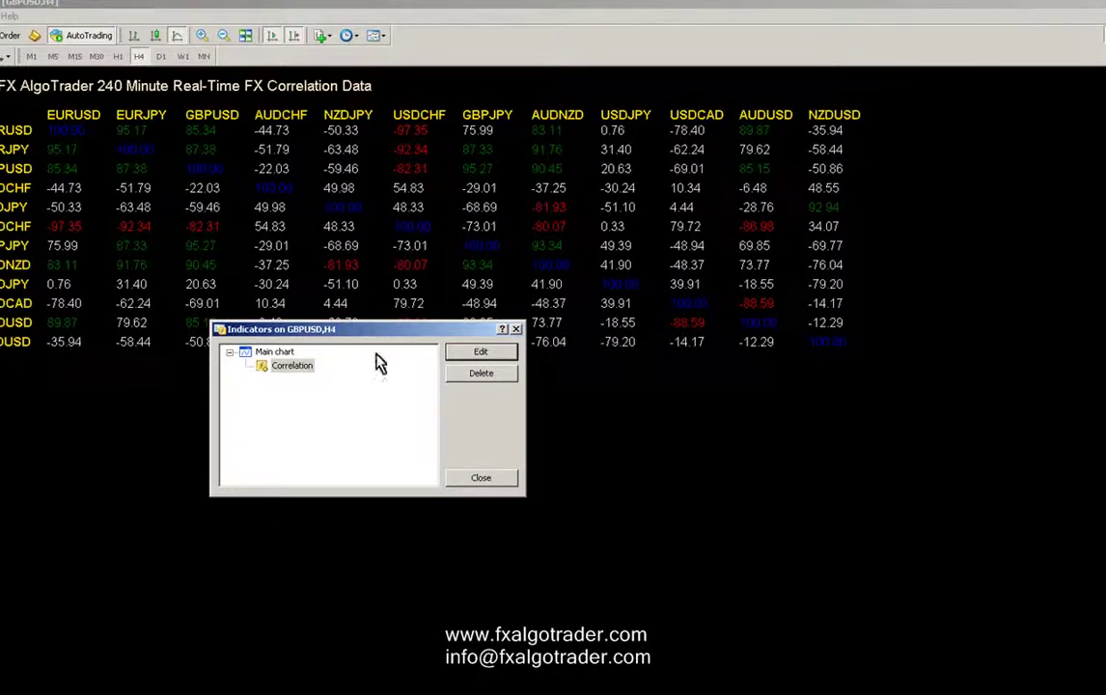
pyautogui.click(482, 355)
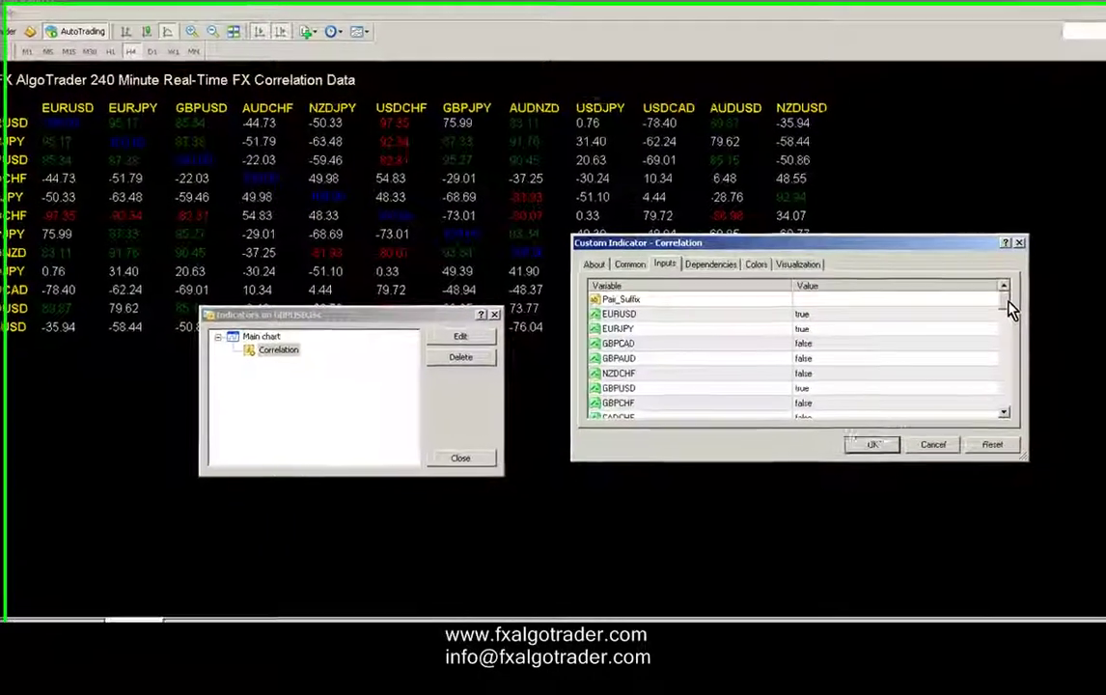
# Step: Set Only_Show_Positives to true and apply it to the correlation table
pyautogui.moveTo(1045, 318); pyautogui.dragTo(1045, 425)
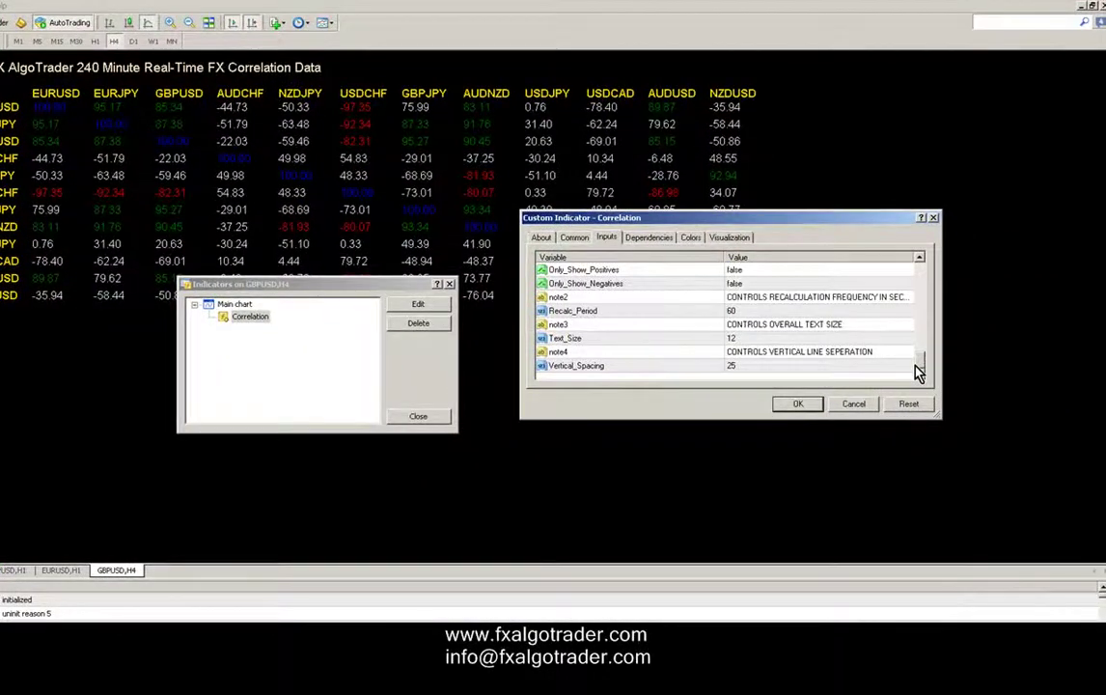
pyautogui.moveTo(918, 372)
pyautogui.mouseDown()
pyautogui.moveTo(921, 328)
pyautogui.moveTo(921, 372)
pyautogui.mouseUp()
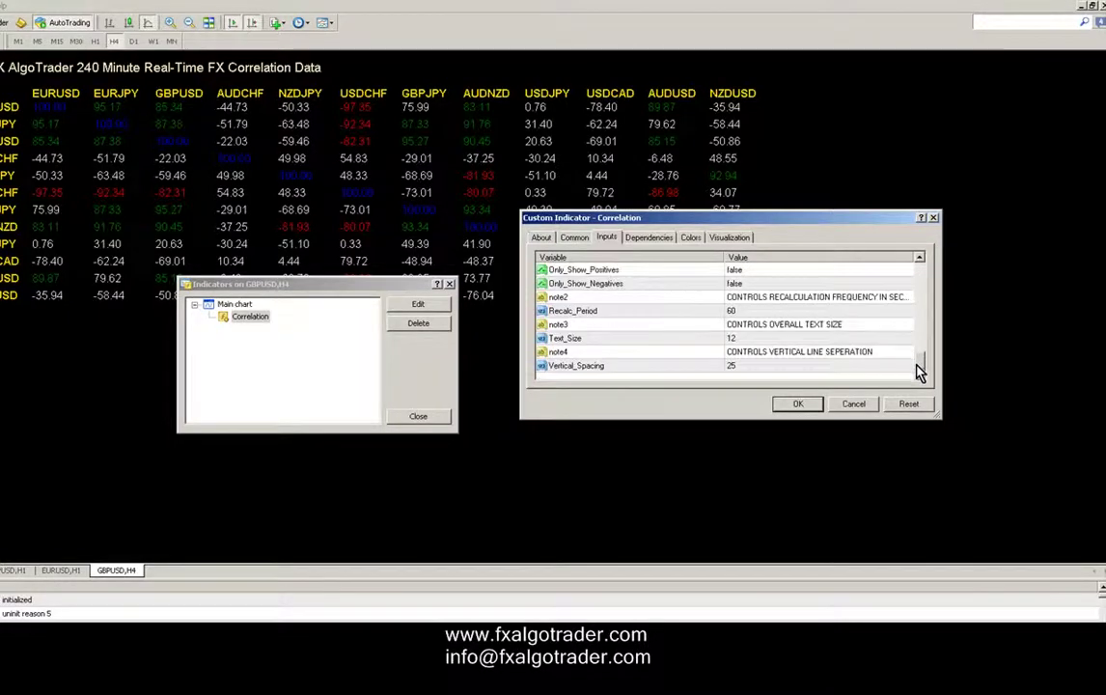
pyautogui.scroll(1, 902, 289)
pyautogui.click(735, 298)
pyautogui.click(907, 297)
pyautogui.click(790, 327)
pyautogui.click(790, 405)
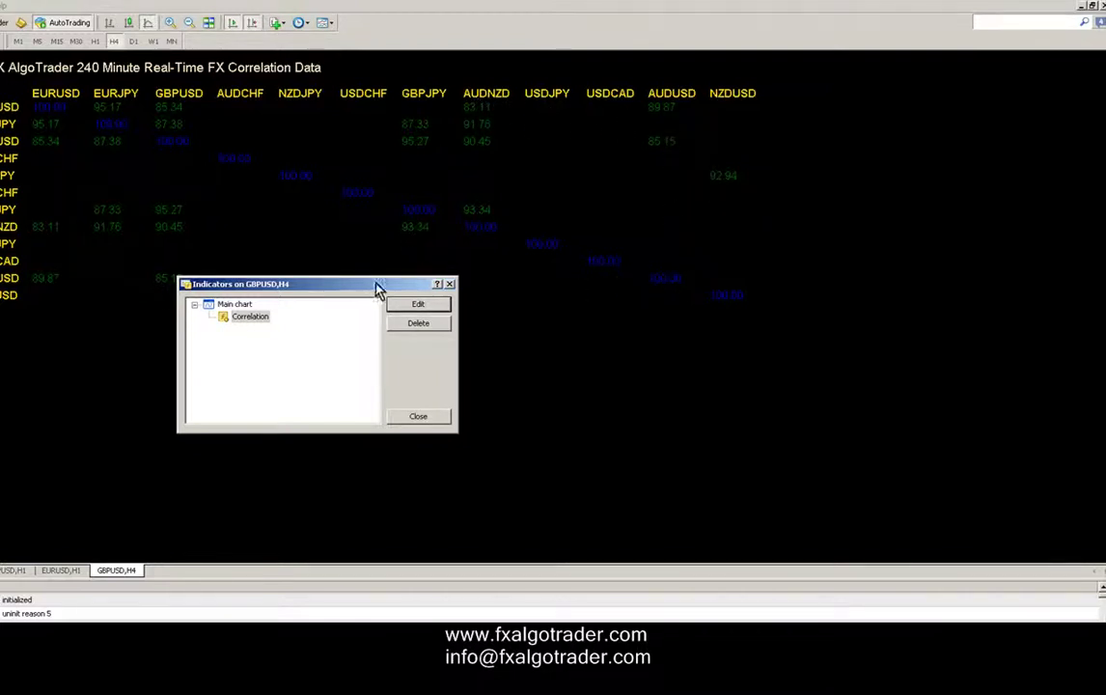
# Step: Set Only_Show_Positives to false and Only_Show_Negatives to true, then apply
pyautogui.click(411, 307)
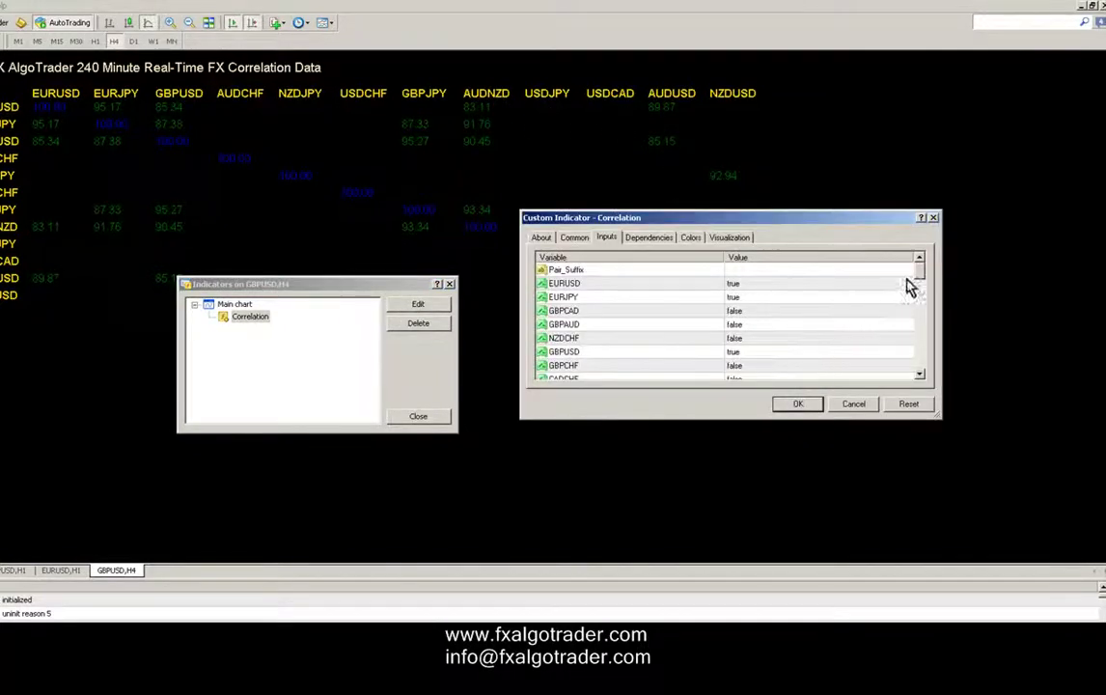
pyautogui.moveTo(923, 268); pyautogui.dragTo(904, 358)
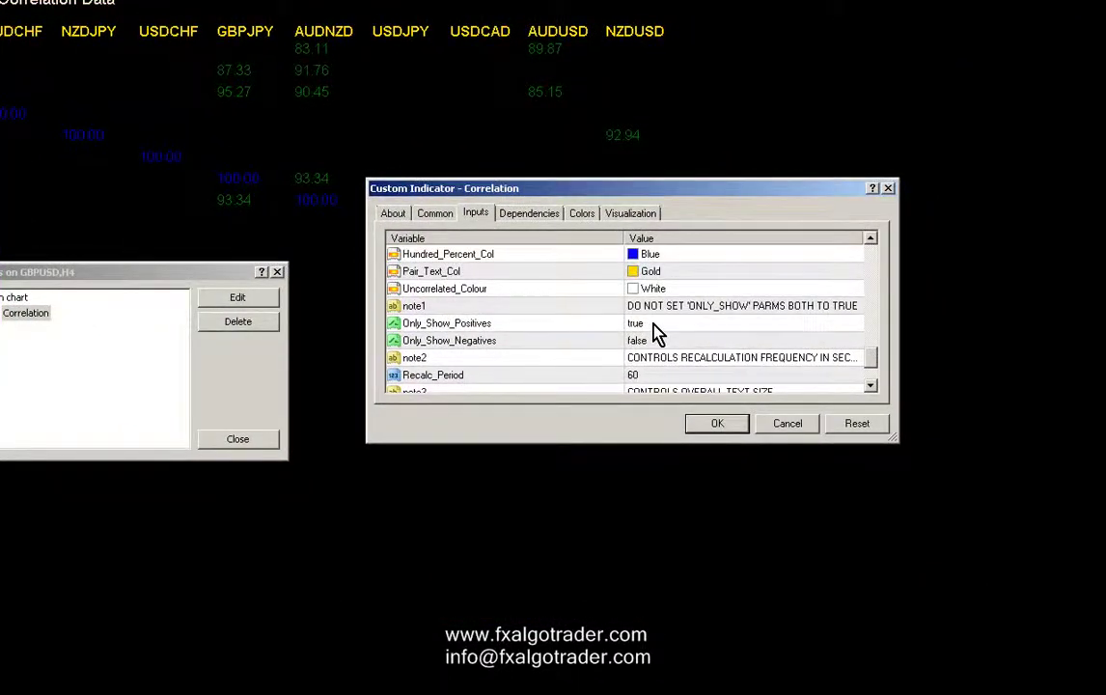
pyautogui.click(656, 329)
pyautogui.click(656, 340)
pyautogui.click(656, 344)
pyautogui.click(656, 340)
pyautogui.click(651, 356)
pyautogui.click(717, 423)
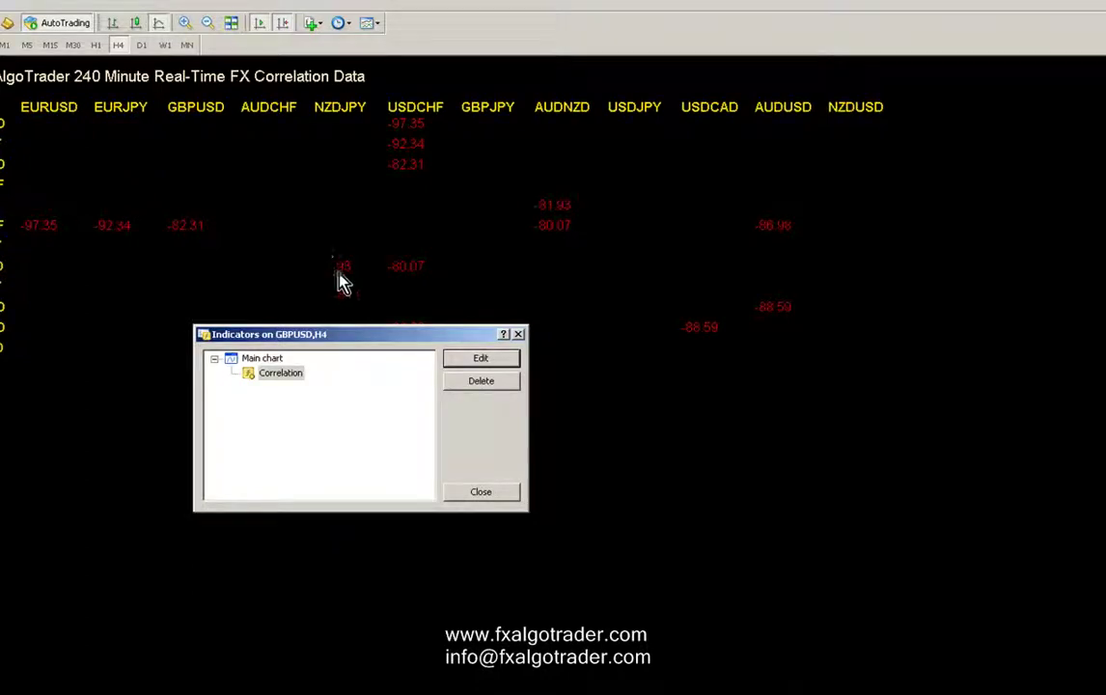
# Step: Set Only_Show_Positives to true alongside Only_Show_Negatives and apply both filters
pyautogui.click(481, 358)
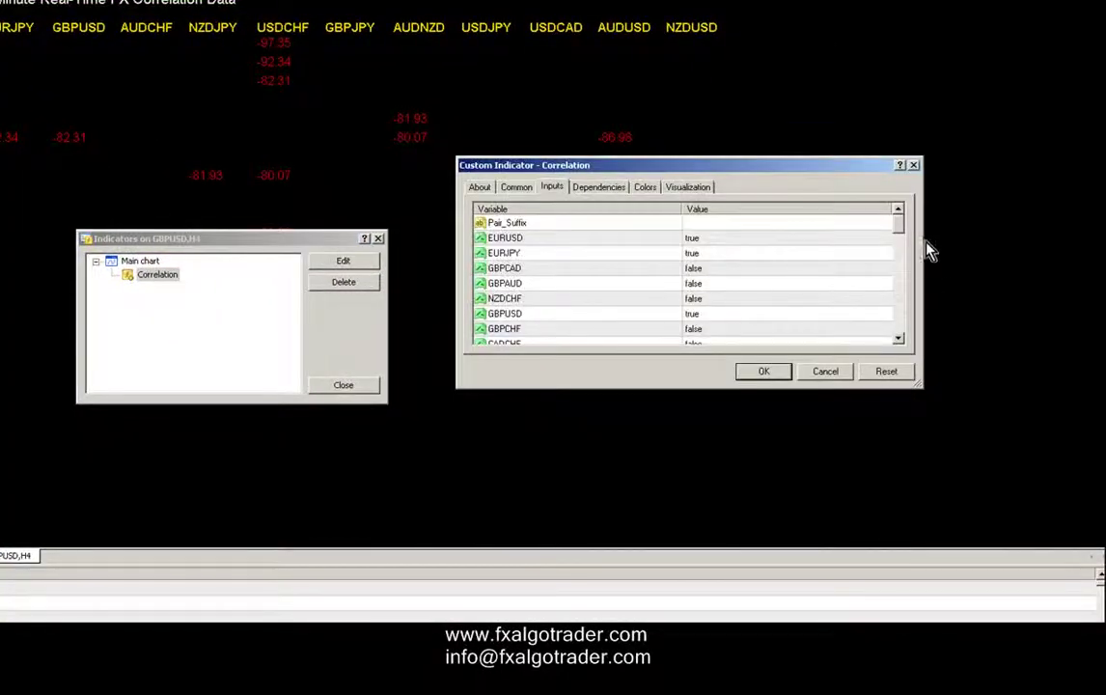
pyautogui.moveTo(898, 224); pyautogui.dragTo(894, 314)
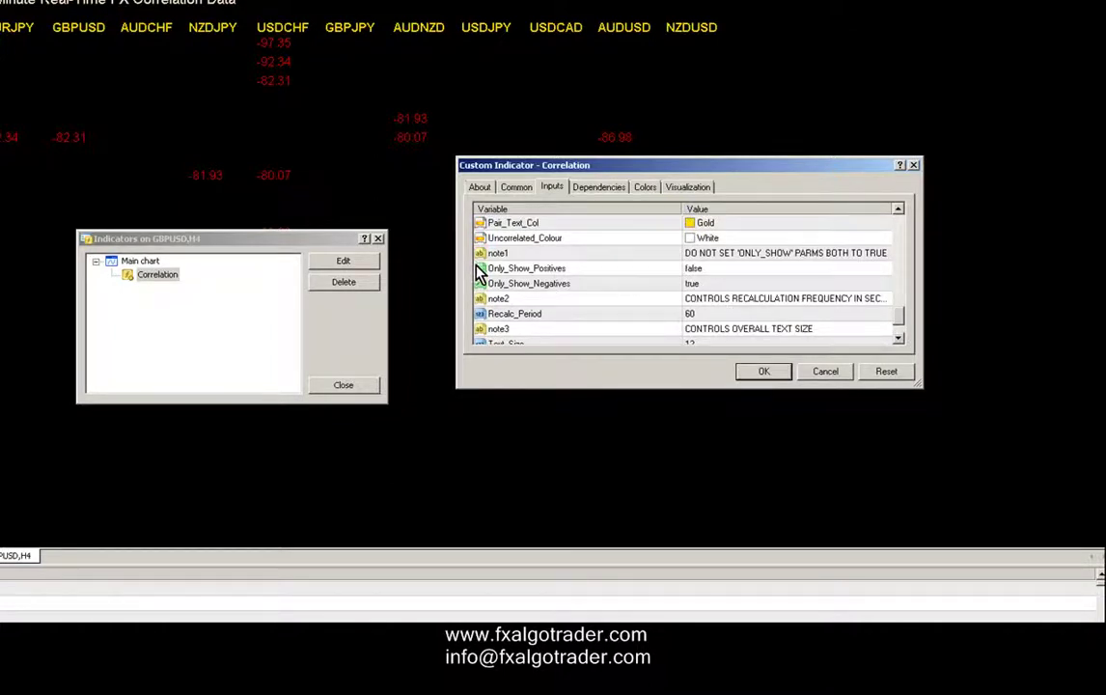
pyautogui.click(697, 270)
pyautogui.click(697, 270)
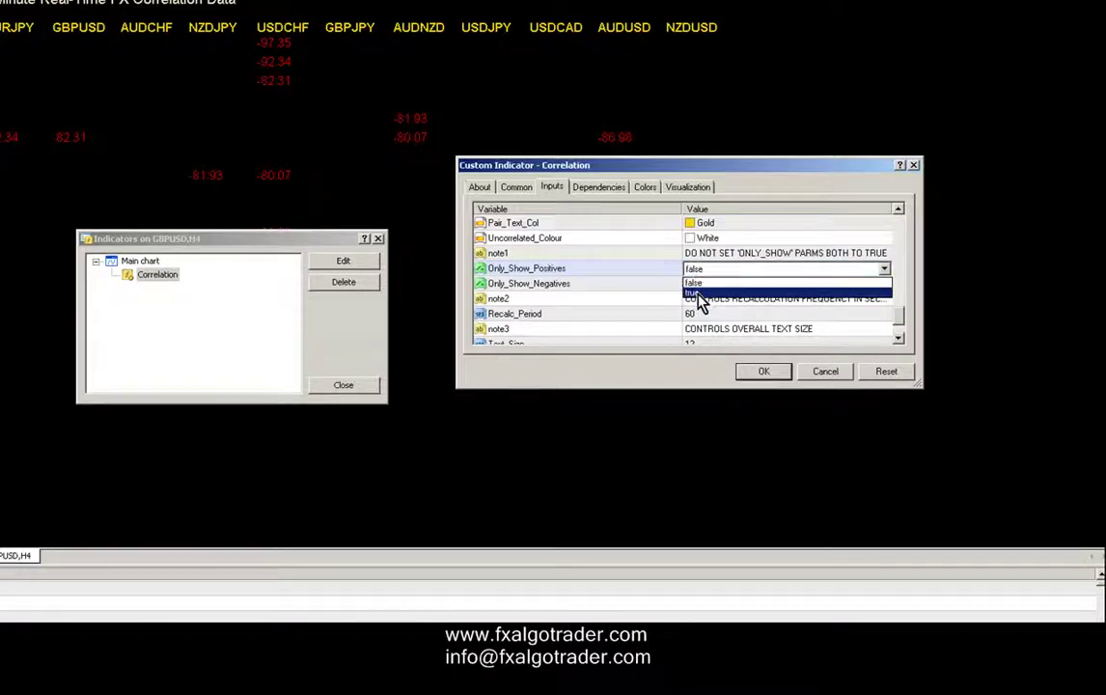
pyautogui.click(695, 293)
pyautogui.click(764, 371)
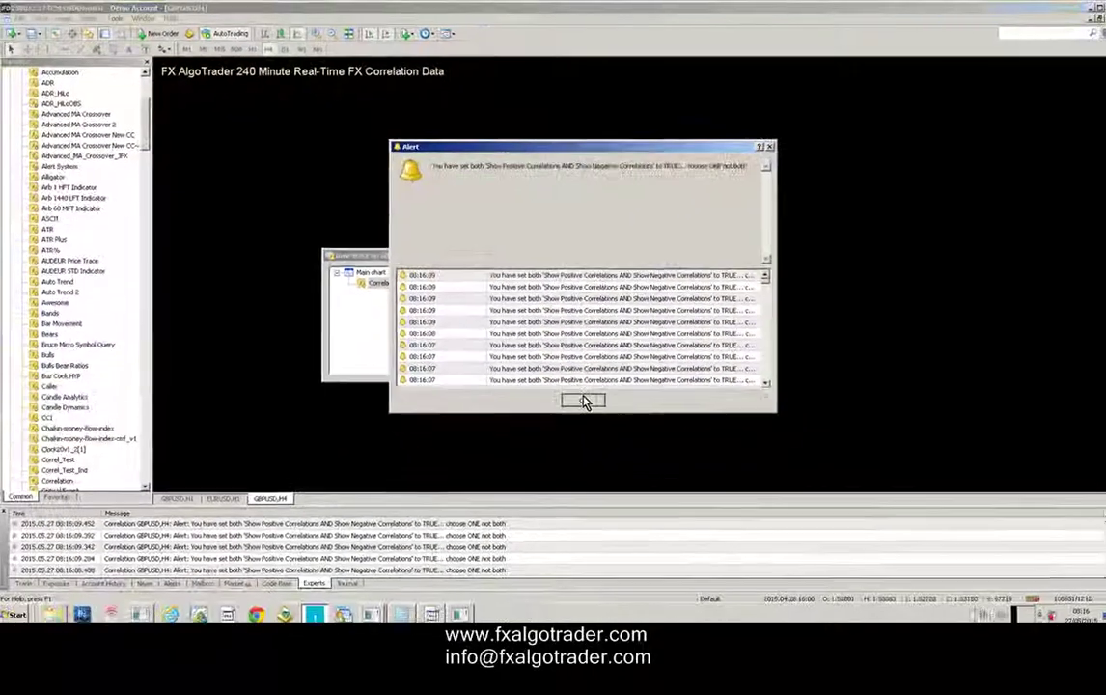
# Step: Dismiss the both-filters alert and reopen the Correlation indicator's settings
pyautogui.click(583, 400)
pyautogui.click(524, 271)
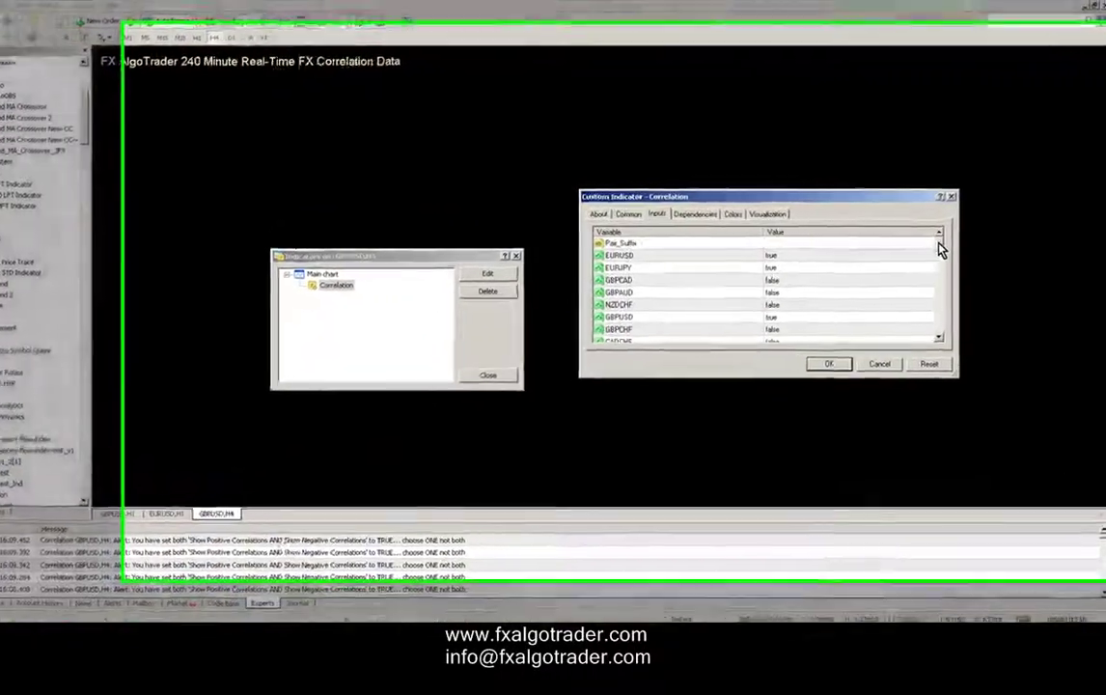
pyautogui.moveTo(949, 247); pyautogui.dragTo(918, 323)
pyautogui.moveTo(807, 201); pyautogui.dragTo(842, 235)
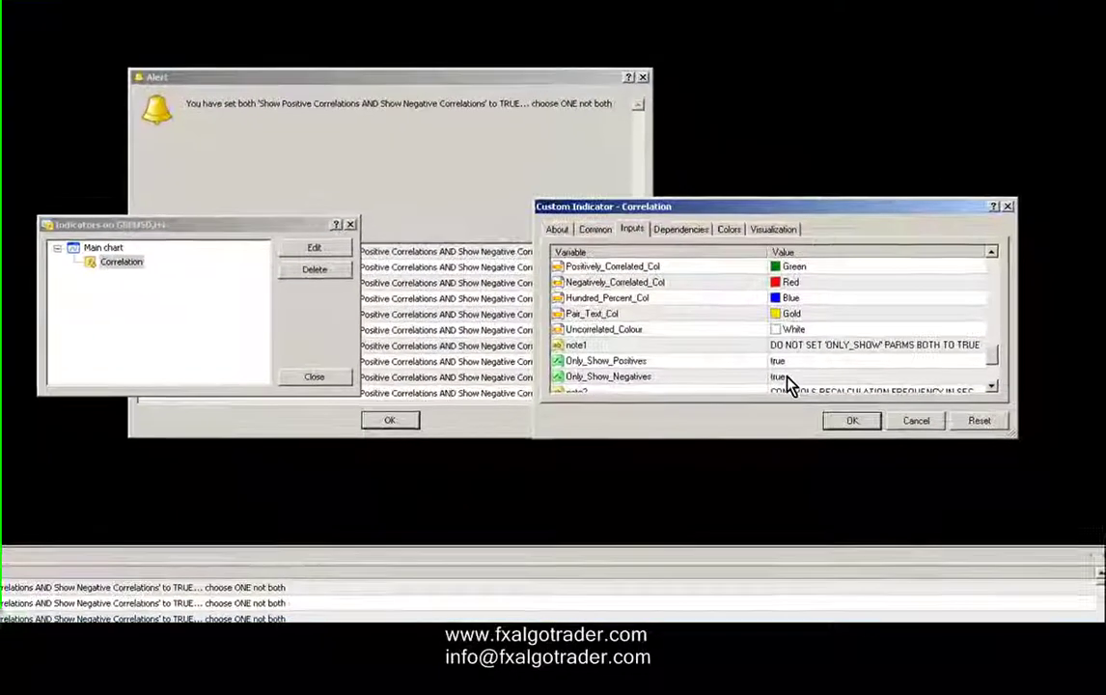
# Step: Set Only_Show_Negatives and Only_Show_Positives to false, apply, and clear the remaining alert
pyautogui.click(814, 388)
pyautogui.click(813, 388)
pyautogui.click(789, 400)
pyautogui.click(781, 361)
pyautogui.click(783, 363)
pyautogui.click(782, 374)
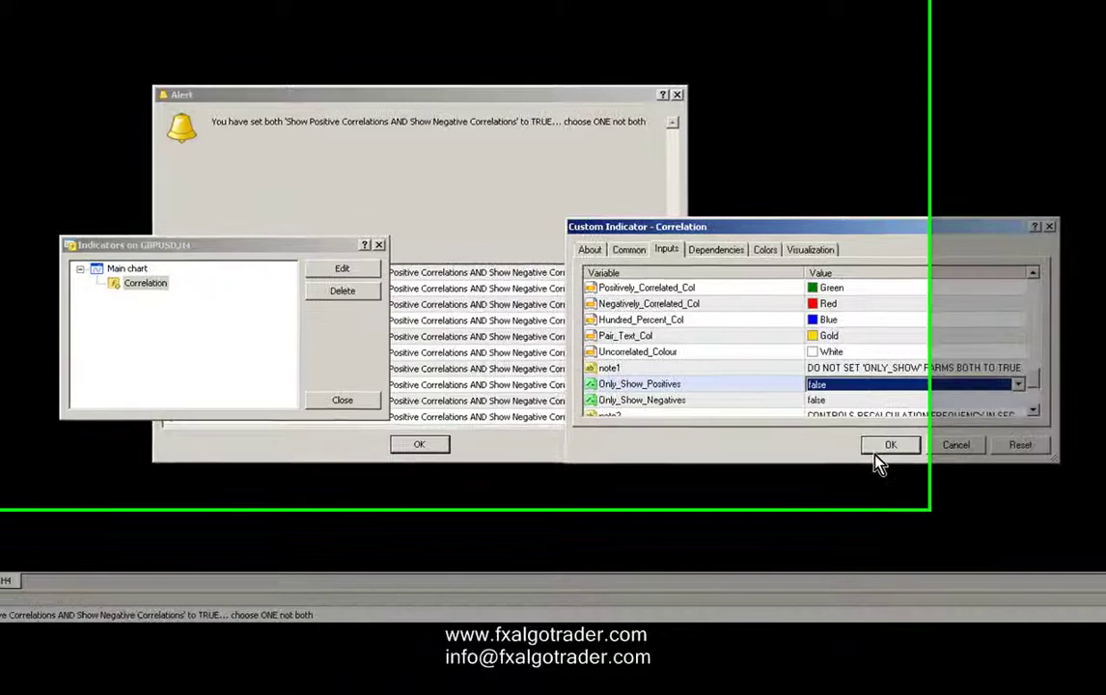
pyautogui.click(876, 452)
pyautogui.click(343, 400)
pyautogui.click(561, 556)
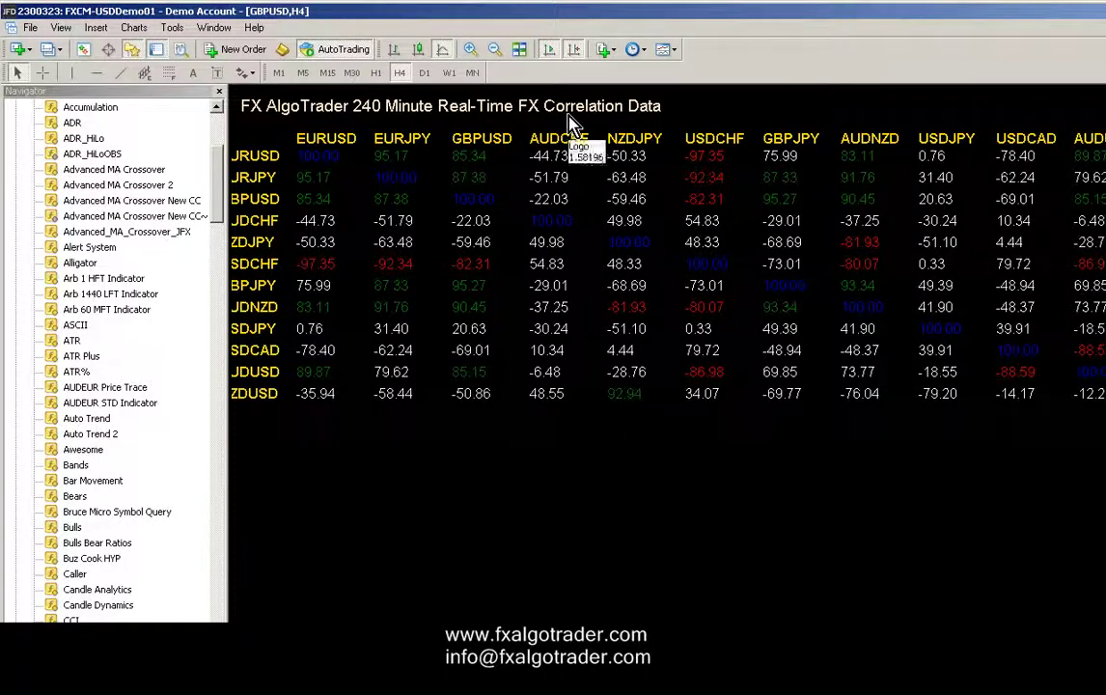
# Step: Change the Correlation indicator's Text_Size from 12 to 8
pyautogui.rightClick(798, 420)
pyautogui.click(830, 474)
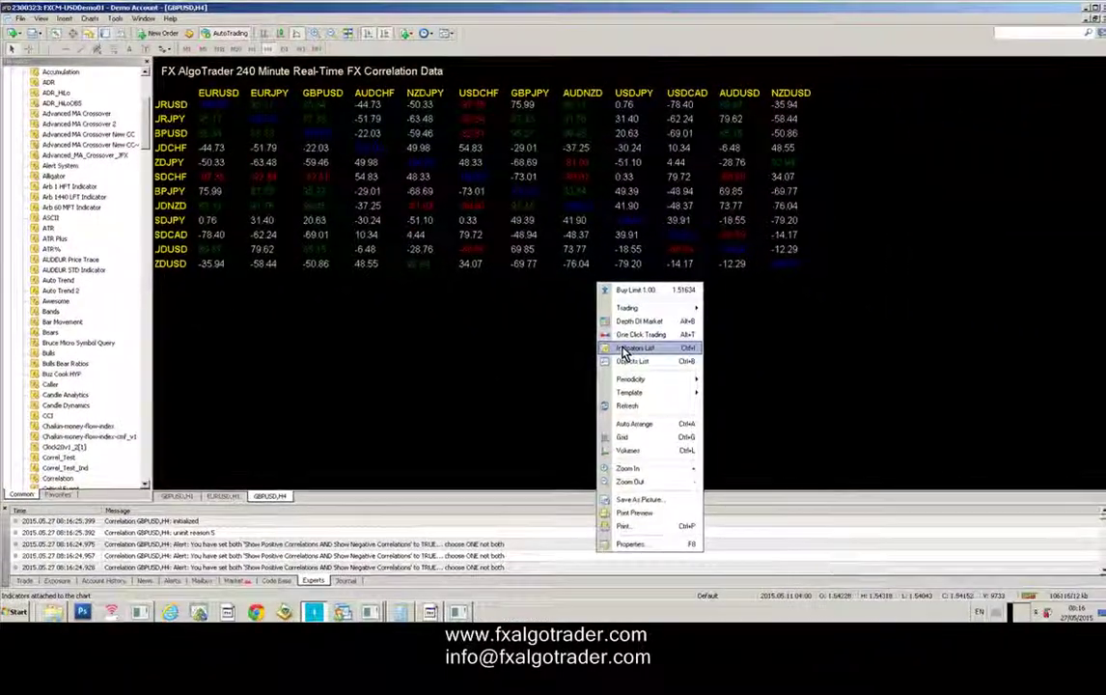
pyautogui.hotkey('ctrl', 'i')
pyautogui.doubleClick(391, 282)
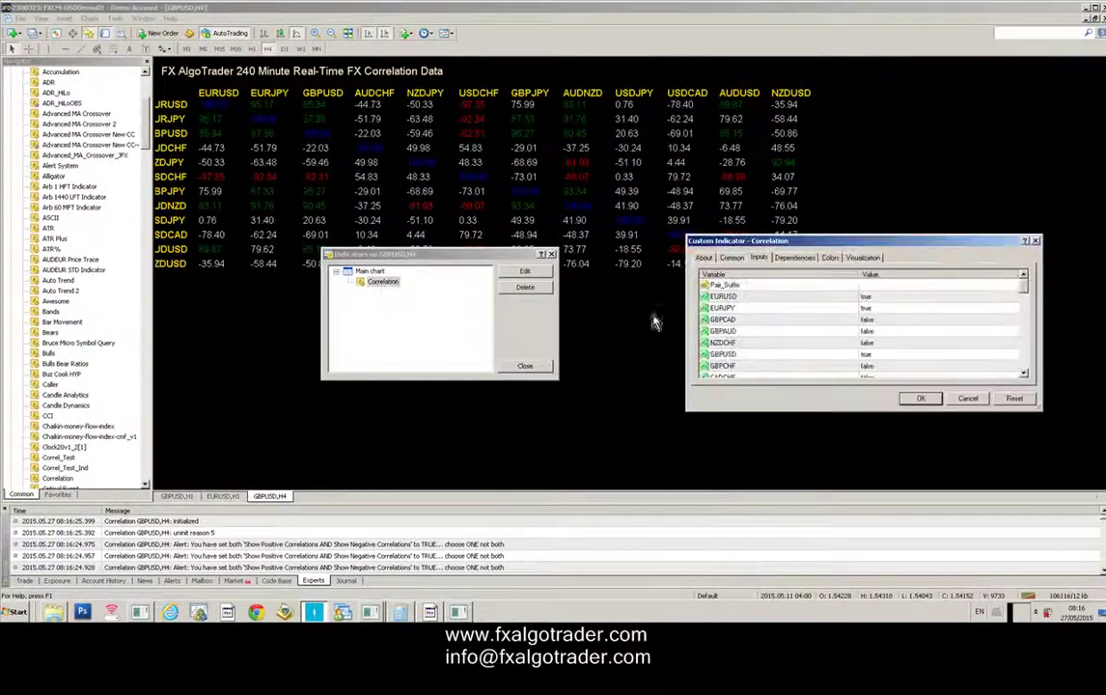
pyautogui.moveTo(1023, 290); pyautogui.dragTo(1023, 353)
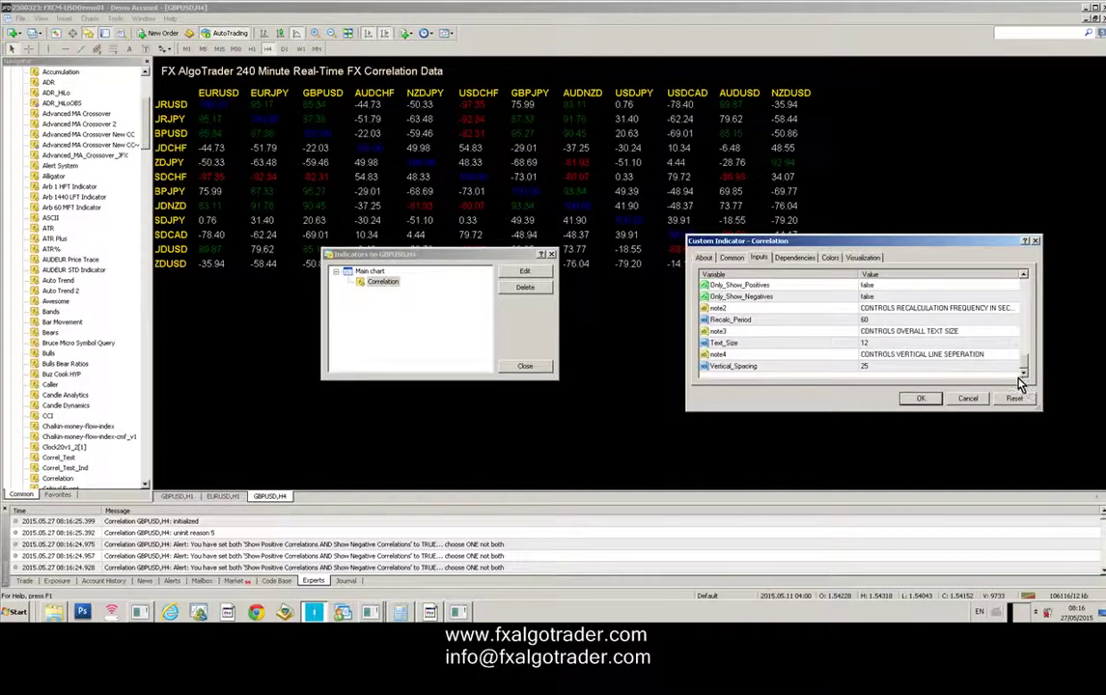
pyautogui.click(884, 345)
pyautogui.click(886, 344)
pyautogui.write('8')
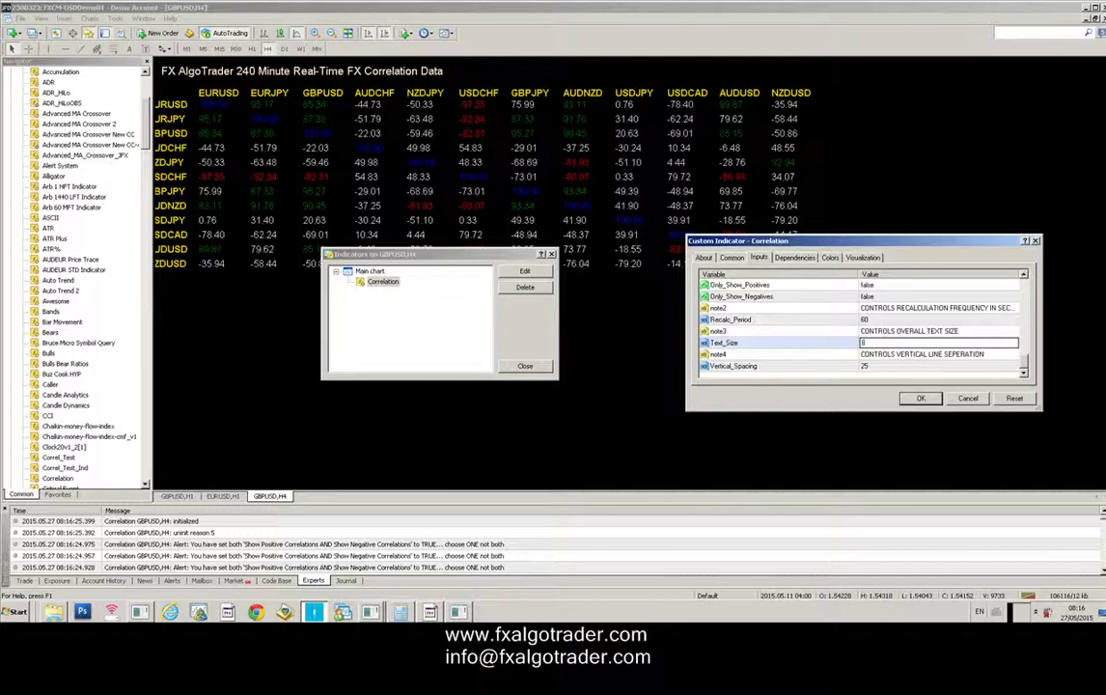
pyautogui.click(918, 399)
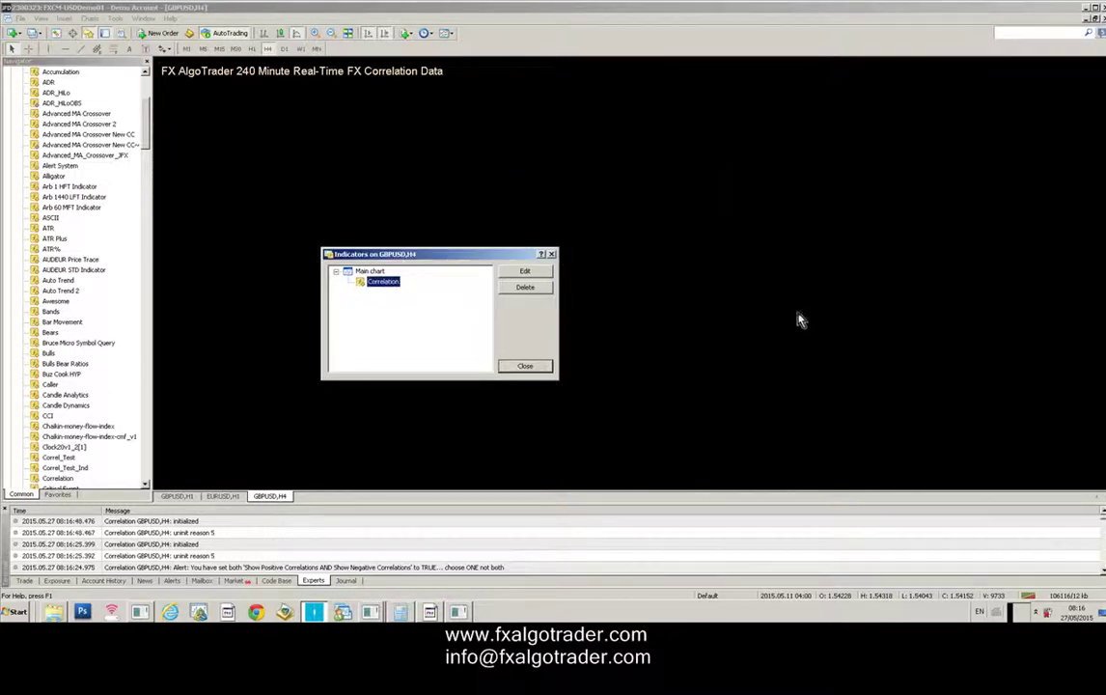
pyautogui.click(529, 367)
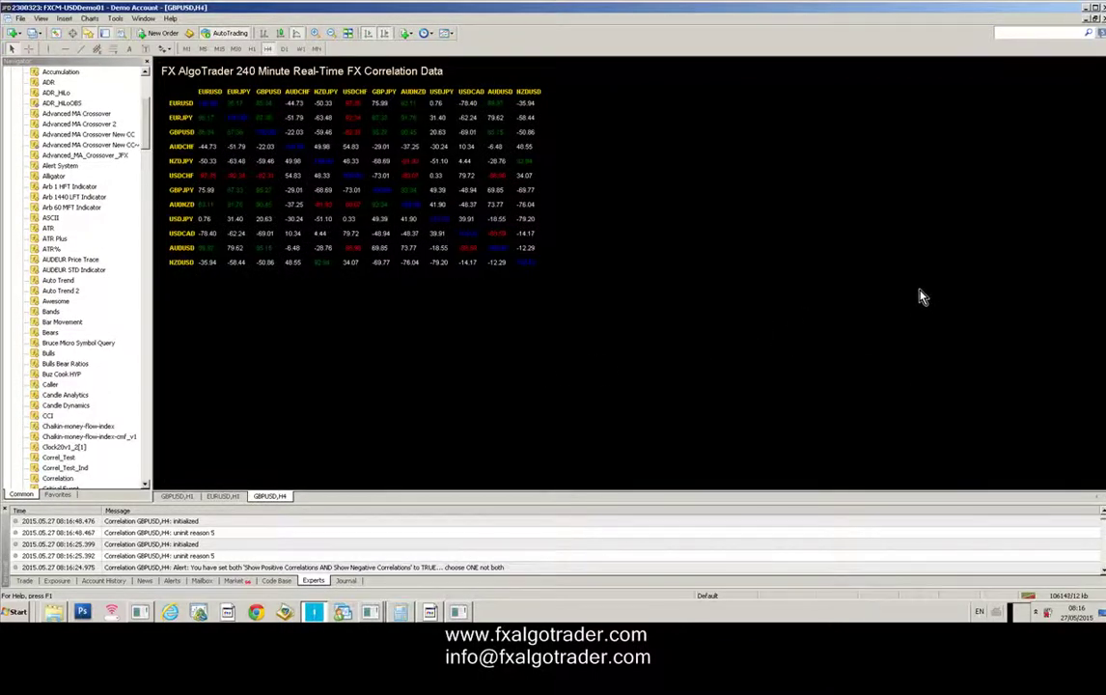
# Step: Reduce the Correlation indicator's Vertical_Spacing from 25 to 20
pyautogui.rightClick(715, 213)
pyautogui.click(753, 232)
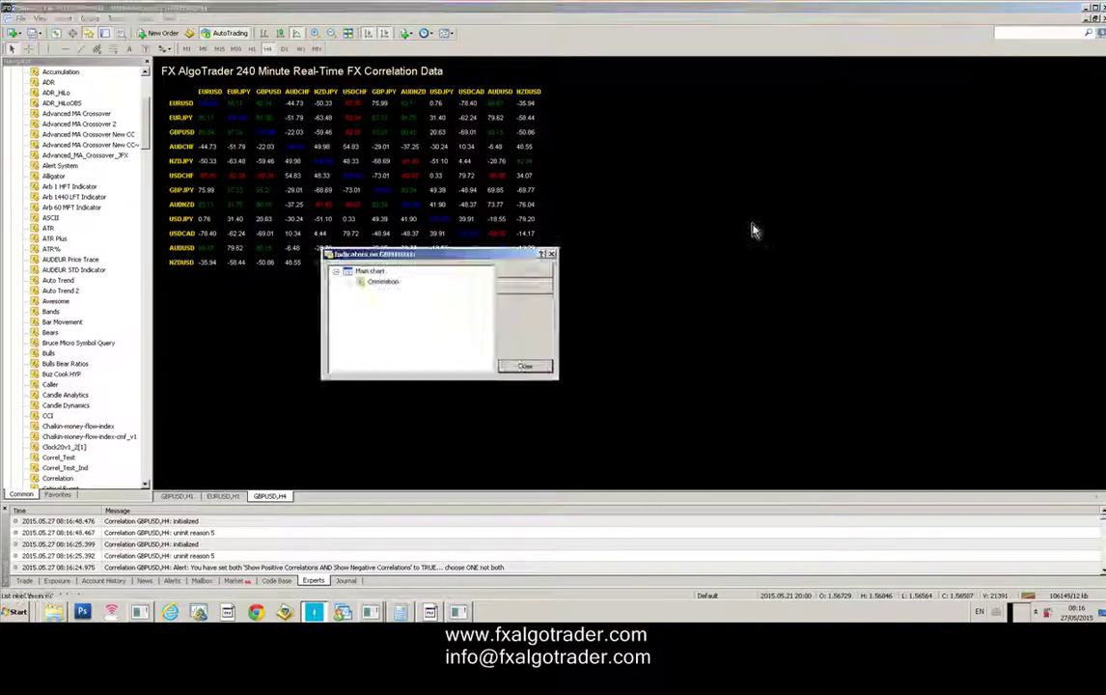
pyautogui.doubleClick(386, 282)
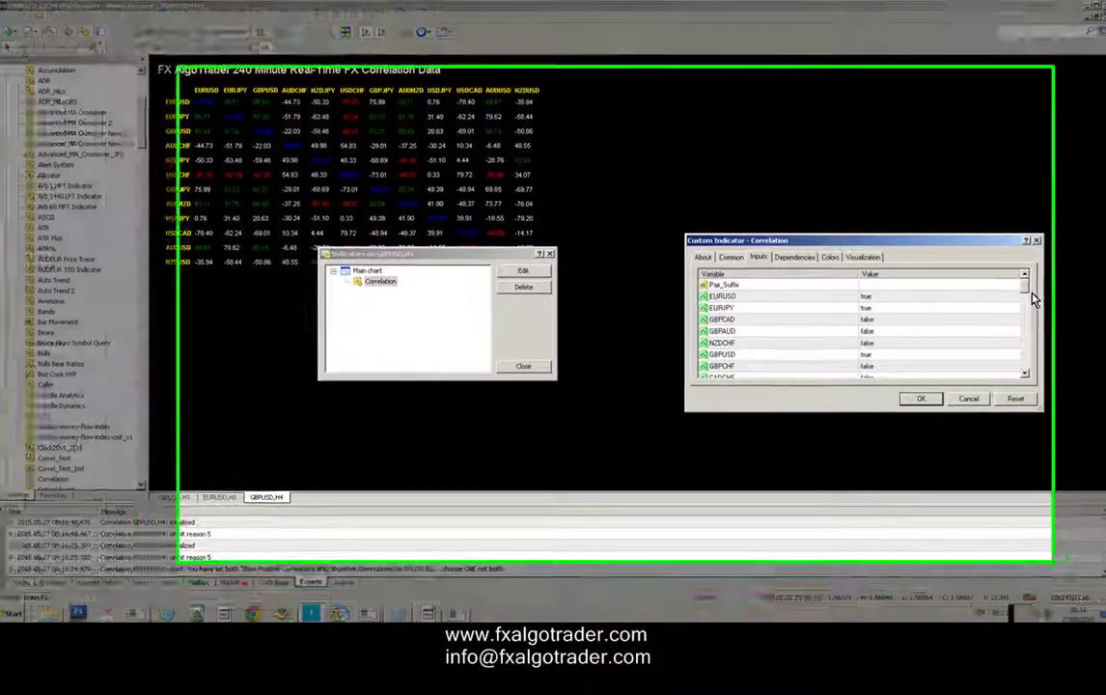
pyautogui.scroll(-5, 1024, 328)
pyautogui.scroll(-5, 1062, 326)
pyautogui.doubleClick(892, 377)
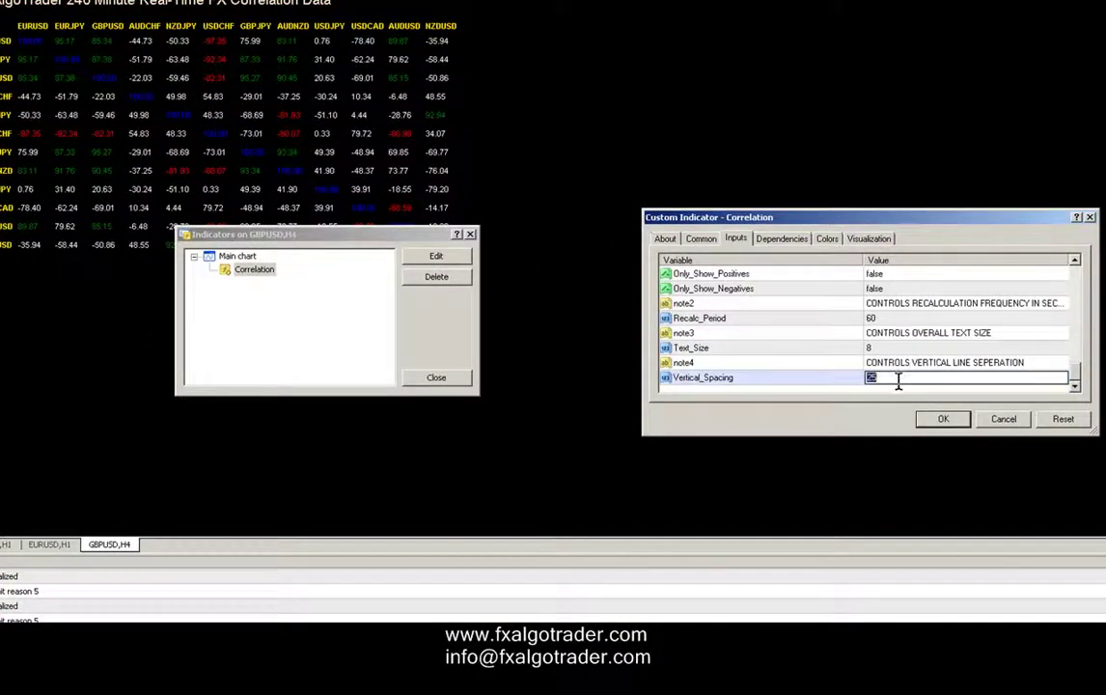
pyautogui.write('20')
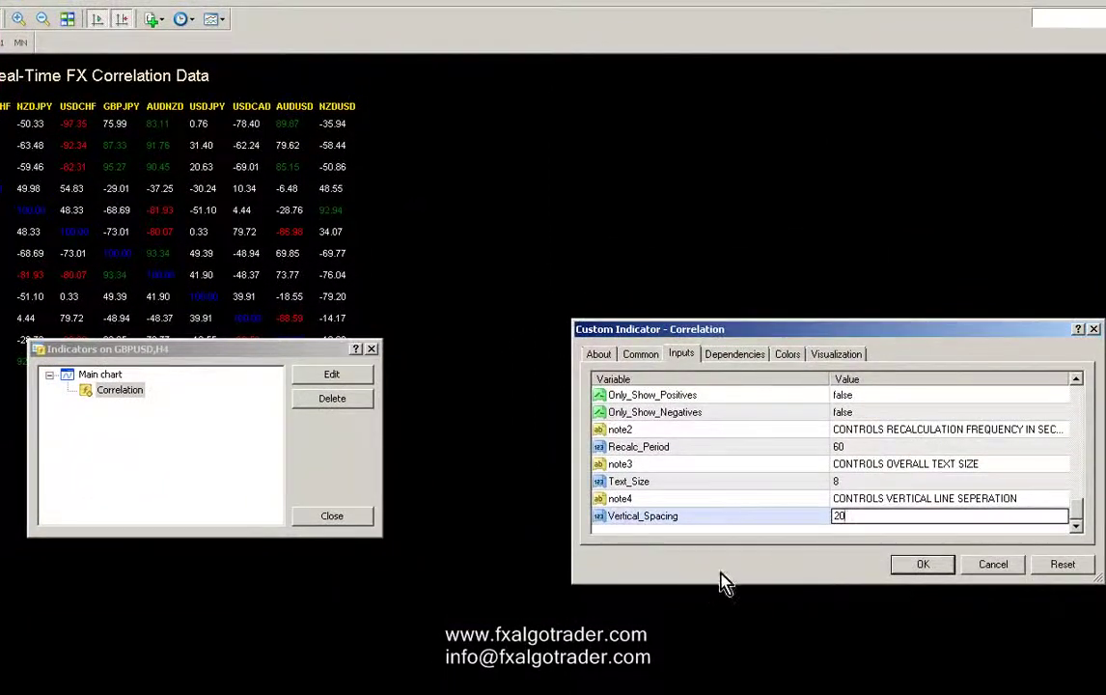
pyautogui.click(923, 564)
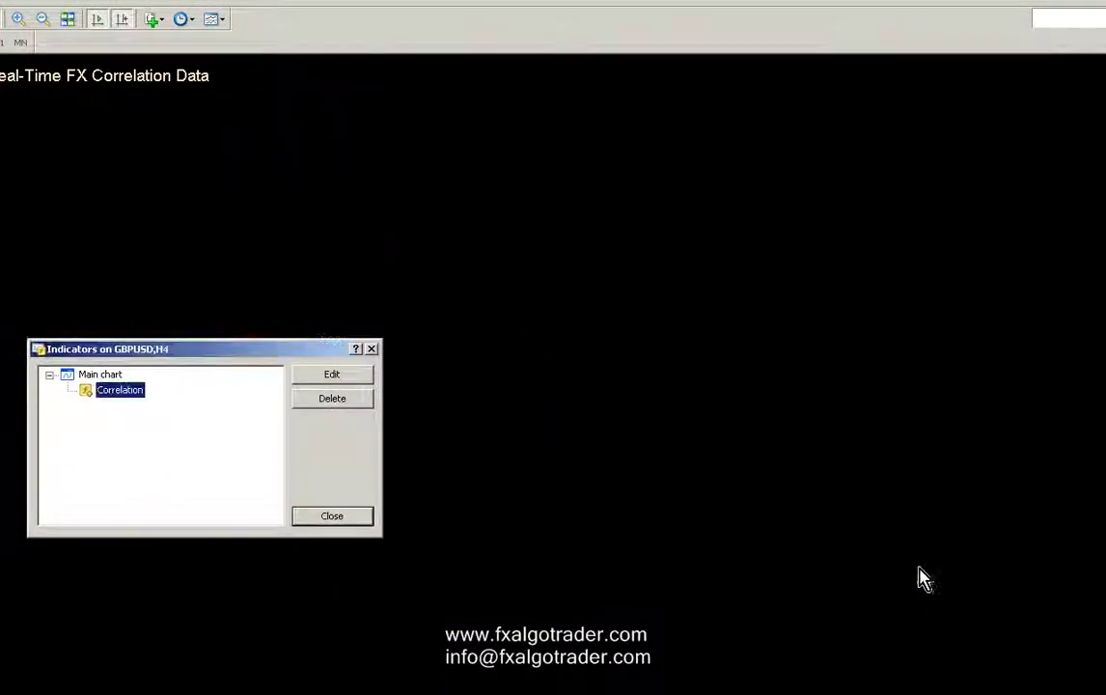
pyautogui.click(299, 523)
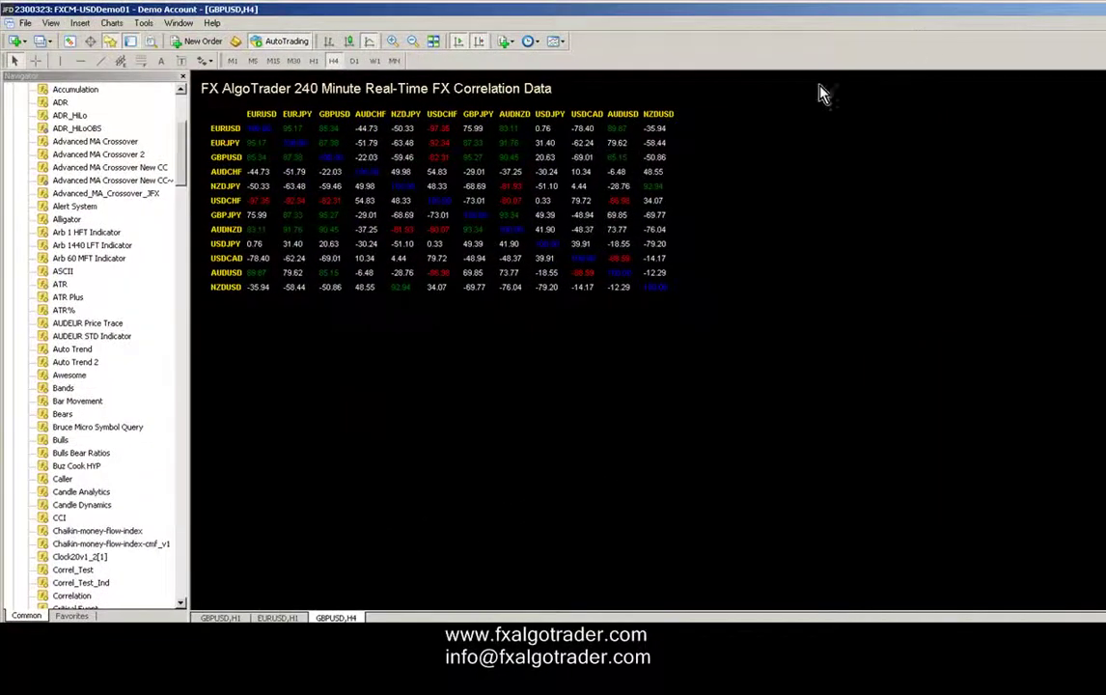
# Step: Delete Correlation from the chart's indicator list, then drag it back from Navigator with default settings
pyautogui.rightClick(688, 176)
pyautogui.rightClick(659, 238)
pyautogui.click(693, 311)
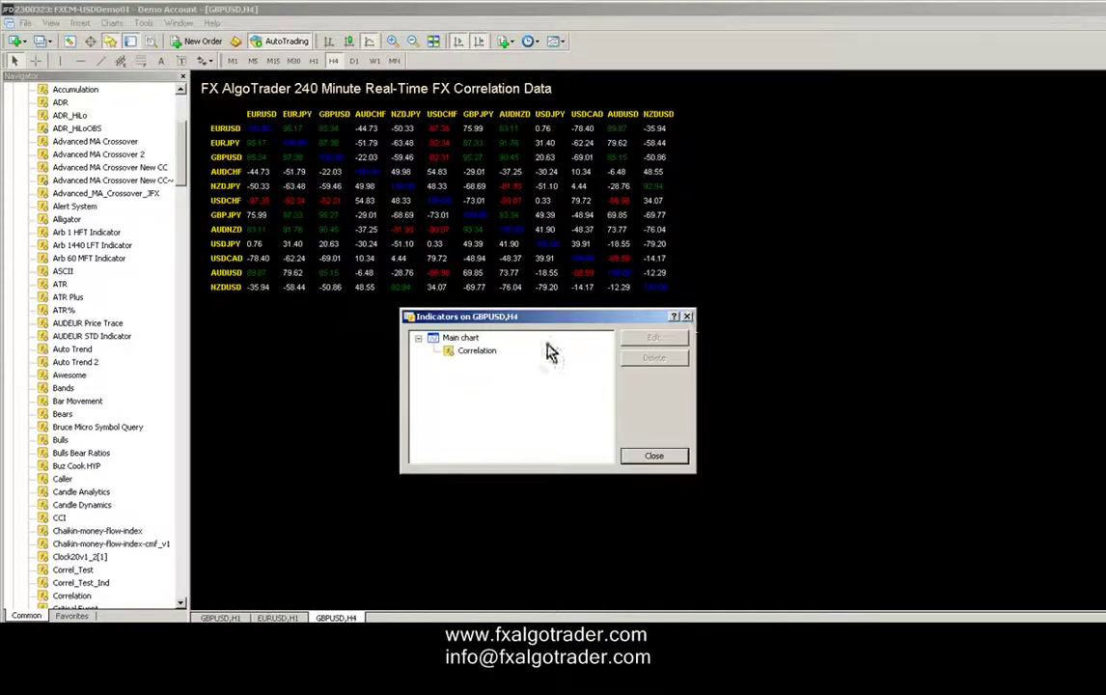
pyautogui.click(461, 355)
pyautogui.click(653, 357)
pyautogui.click(687, 316)
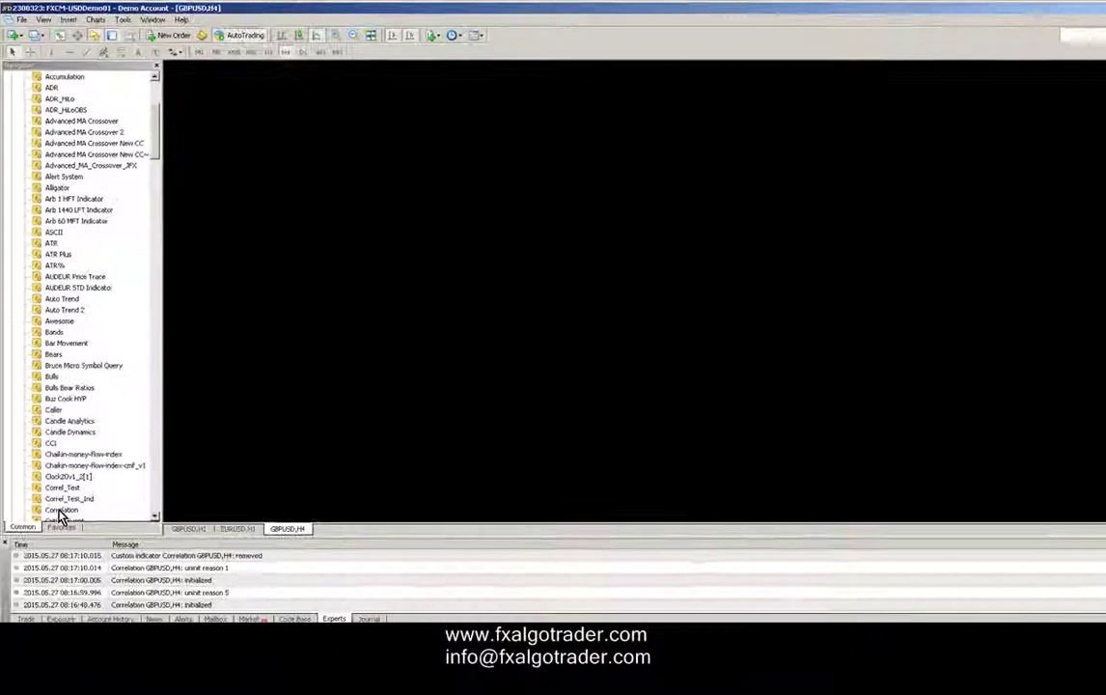
pyautogui.moveTo(60, 511); pyautogui.dragTo(300, 444)
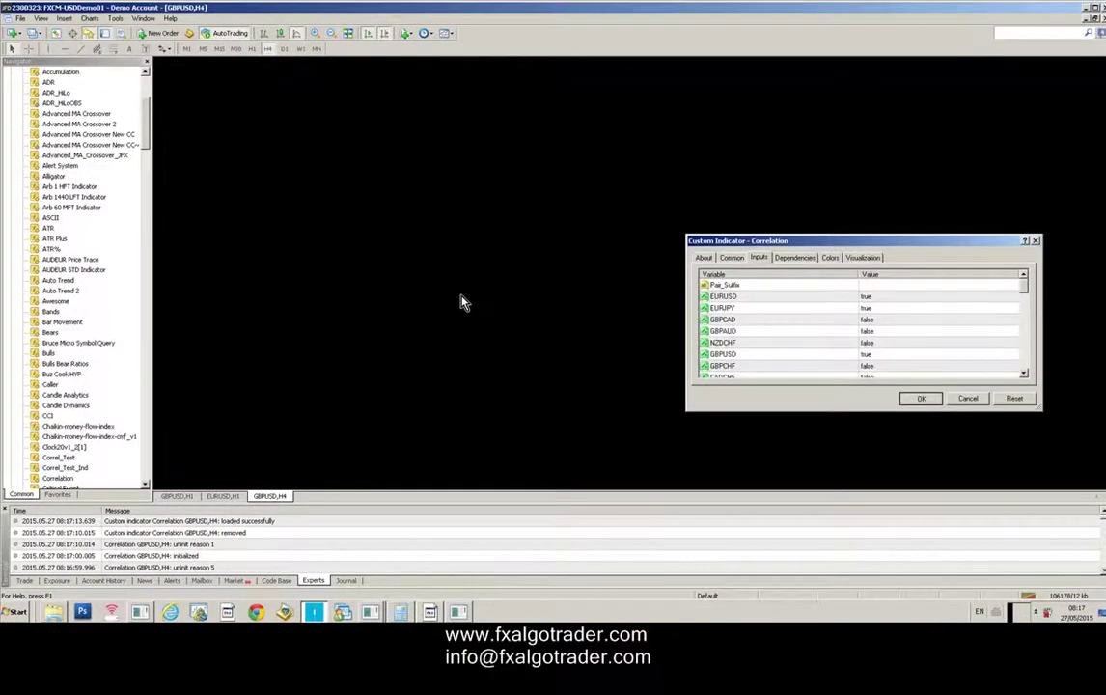
pyautogui.press('Return')
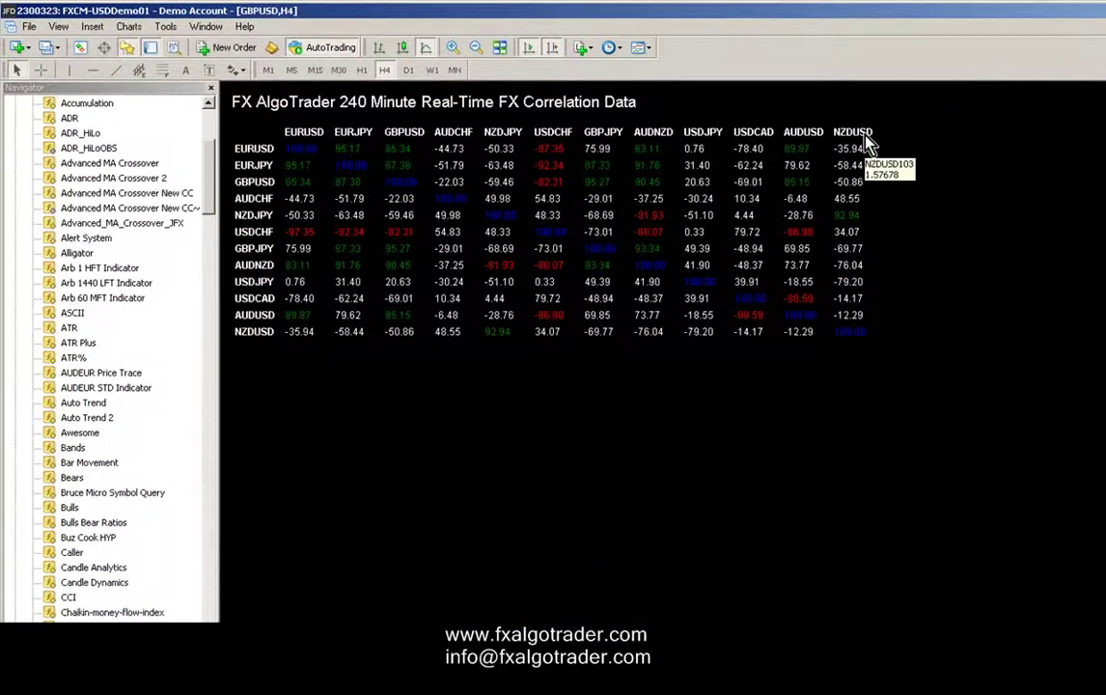
pyautogui.rightClick(1015, 202)
pyautogui.click(1037, 278)
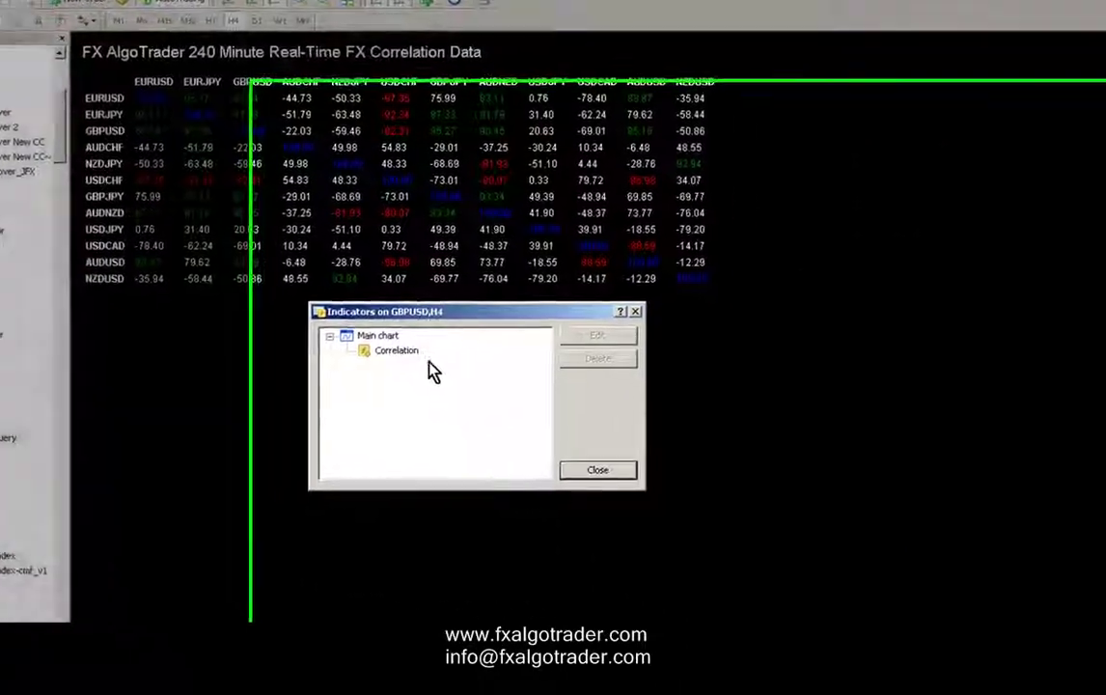
pyautogui.doubleClick(550, 404)
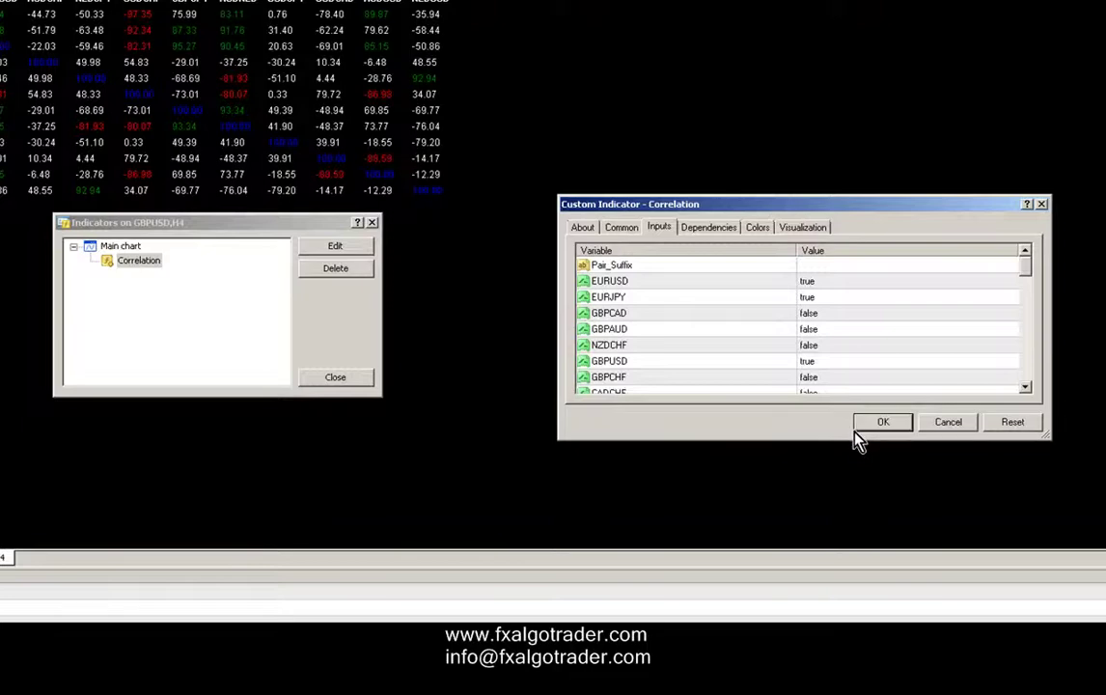
pyautogui.click(864, 427)
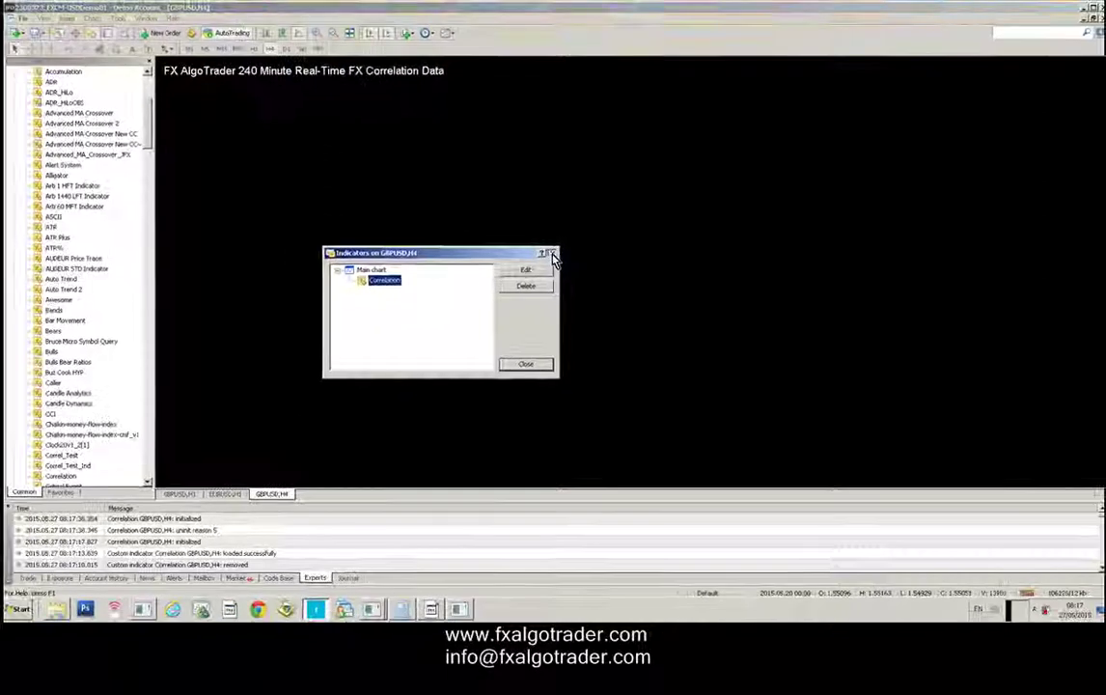
pyautogui.click(373, 223)
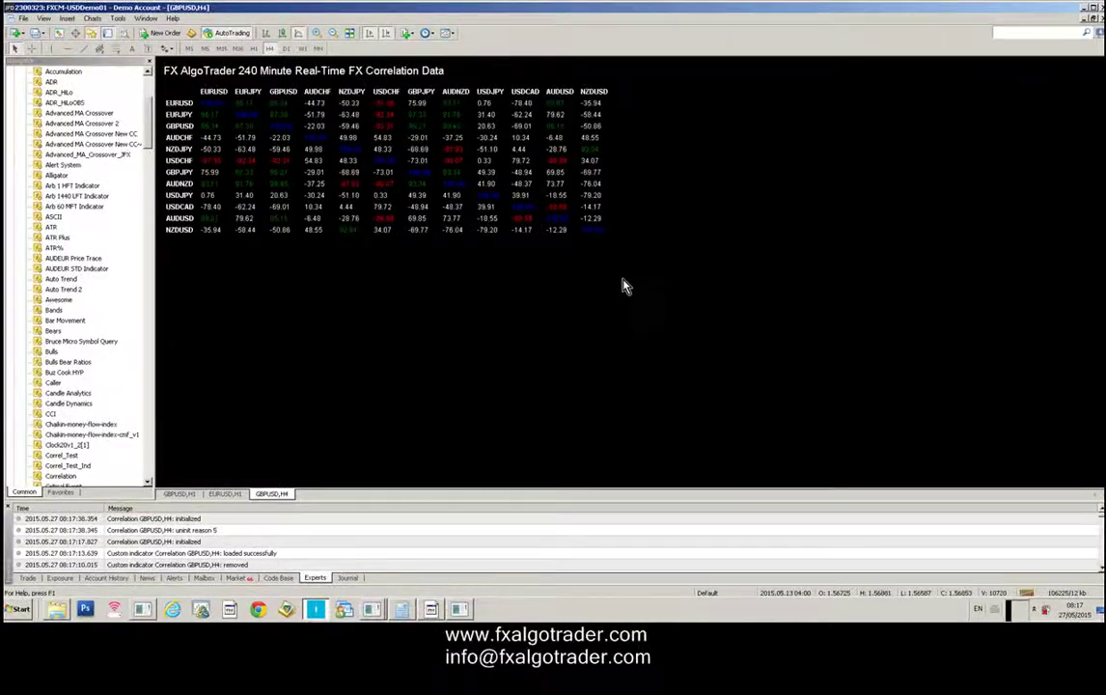